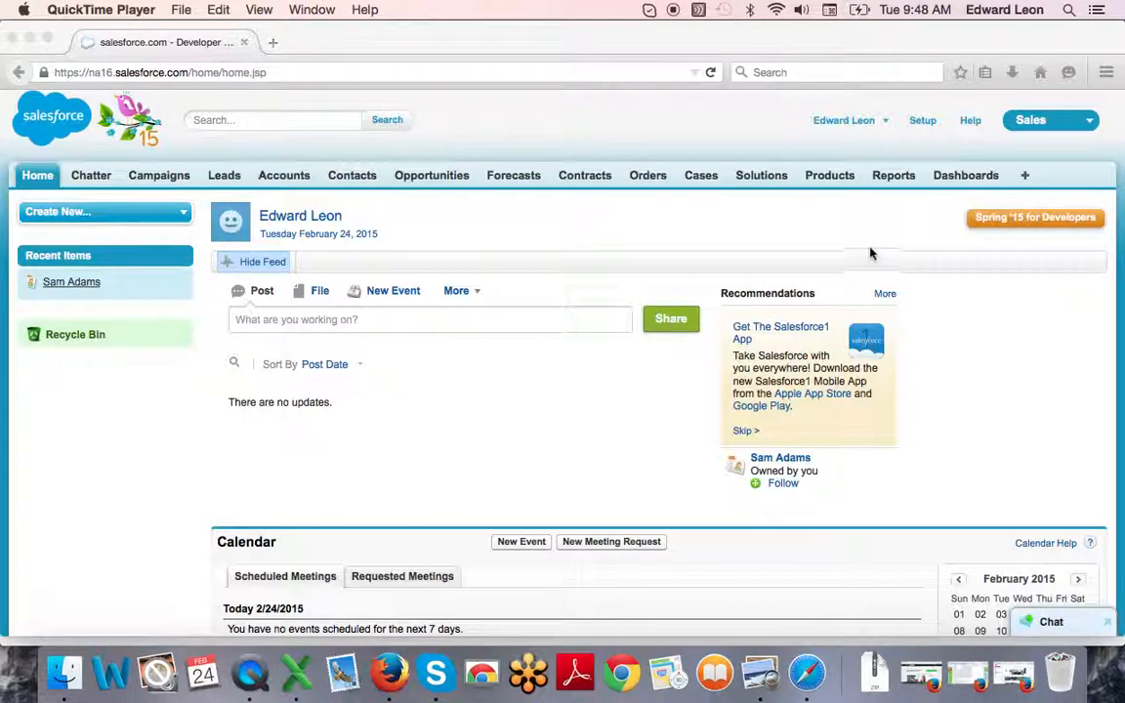
- Open the custom objects list in Setup and start defining a new custom object
click(922, 123)
click(921, 123)
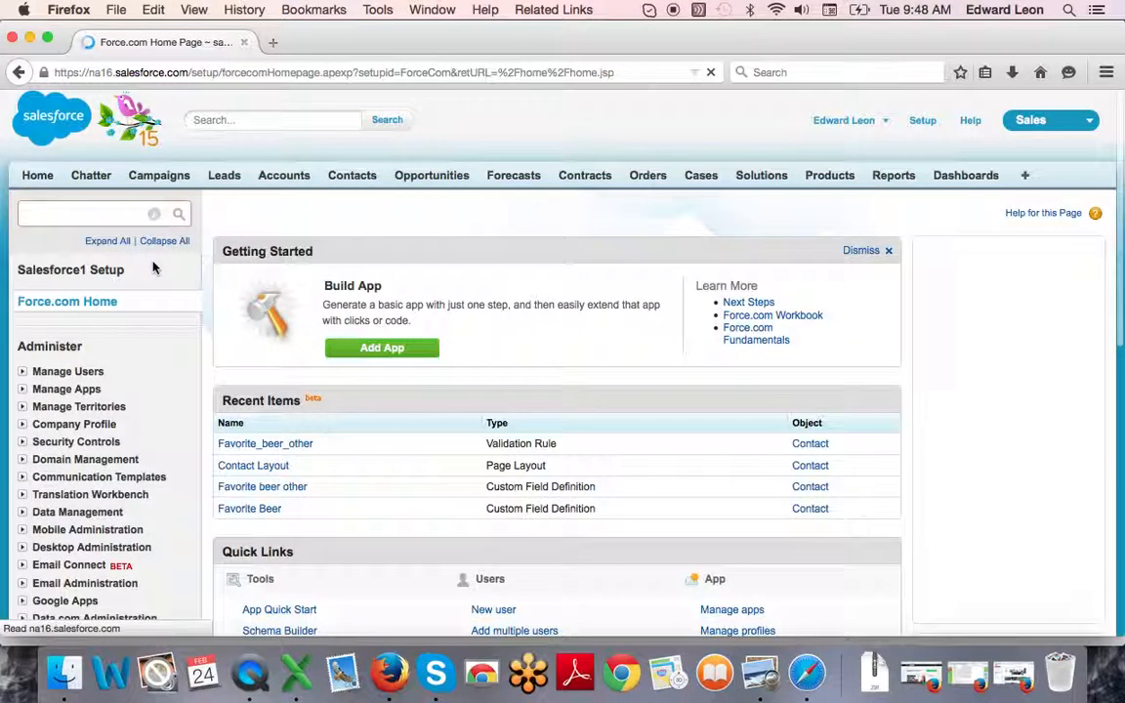
scroll(157, 389, down, 5)
click(152, 384)
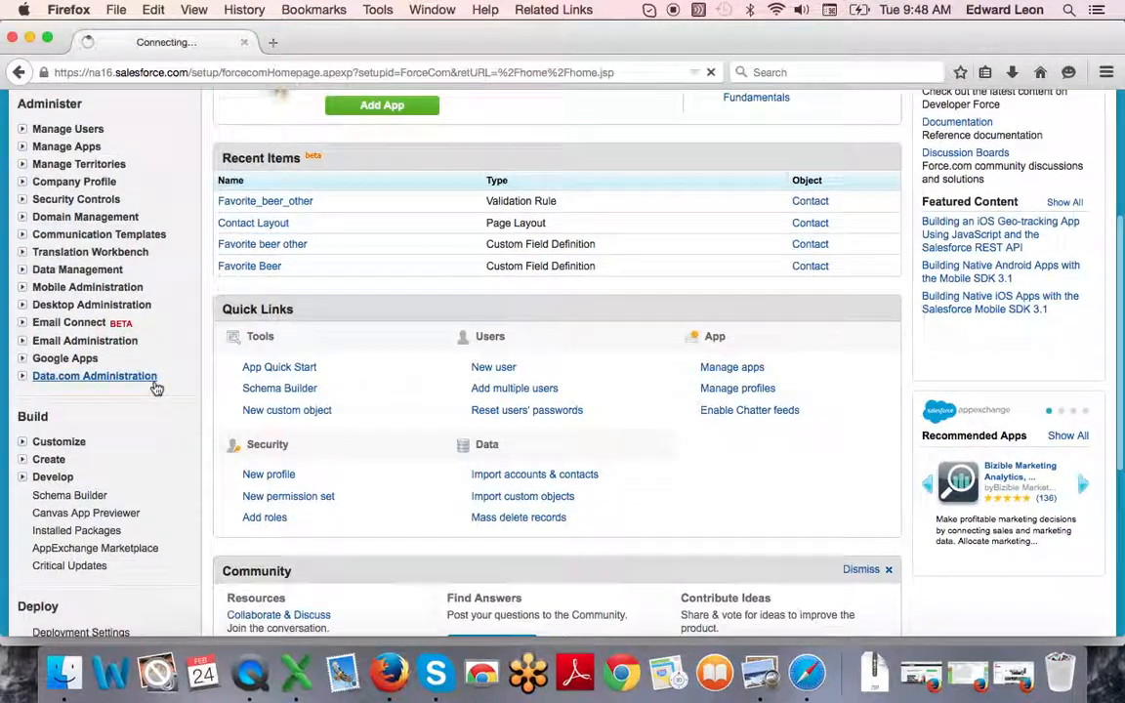
click(21, 388)
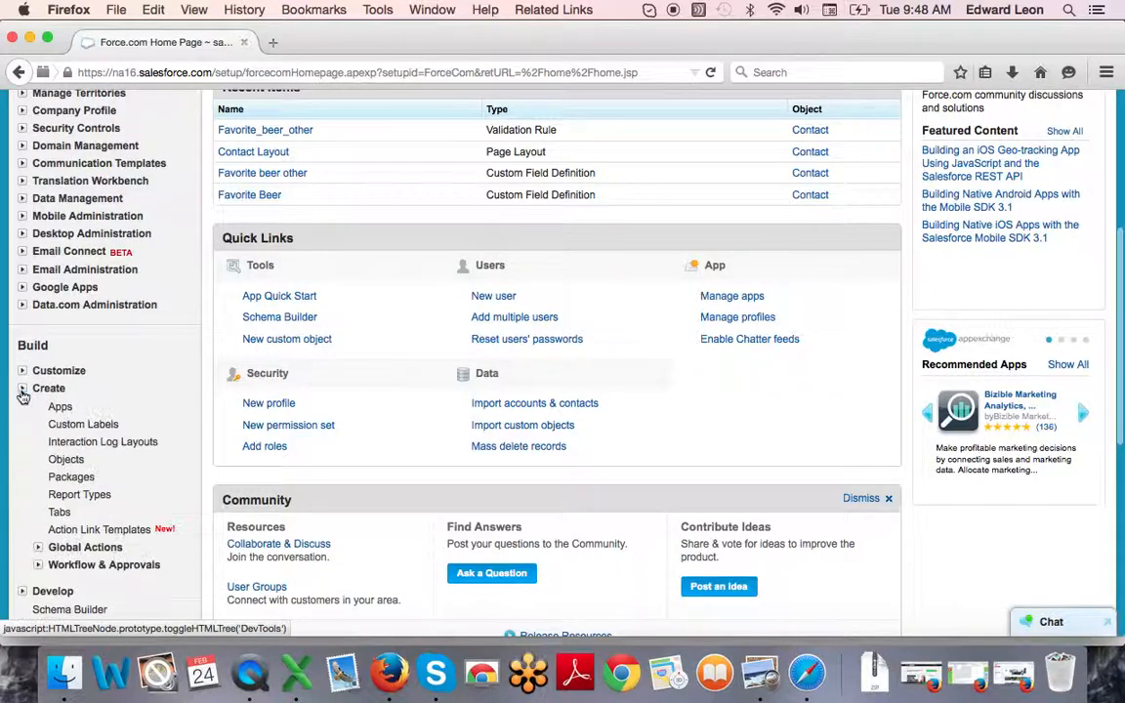
click(73, 464)
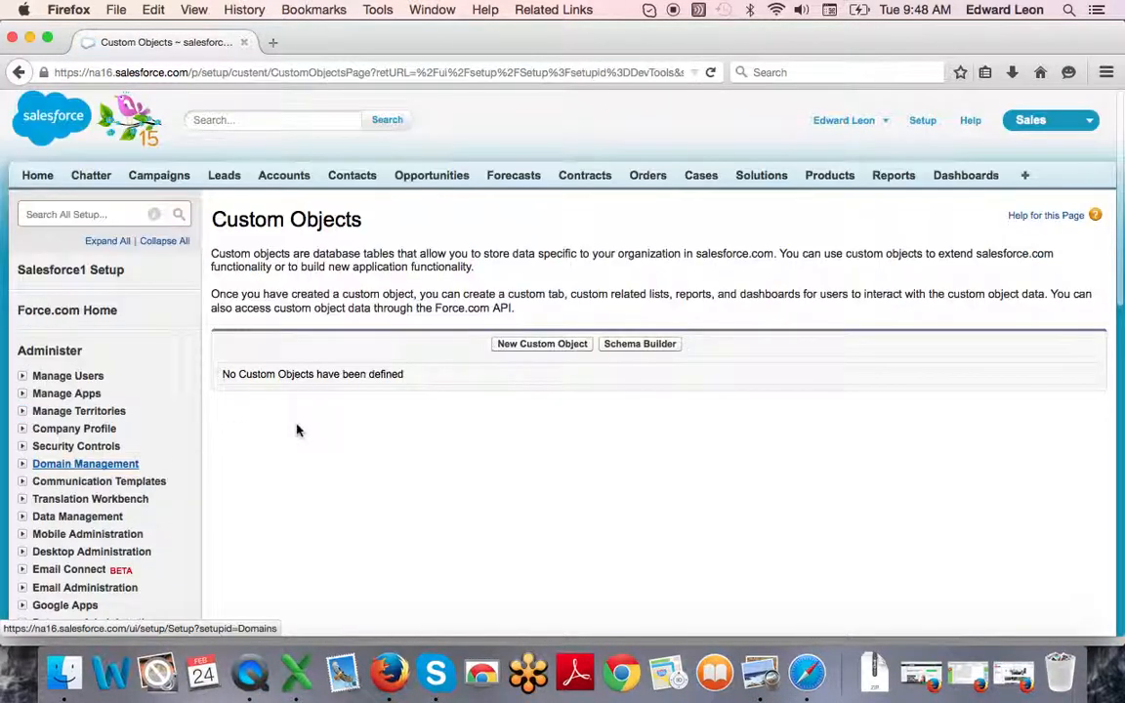
click(543, 346)
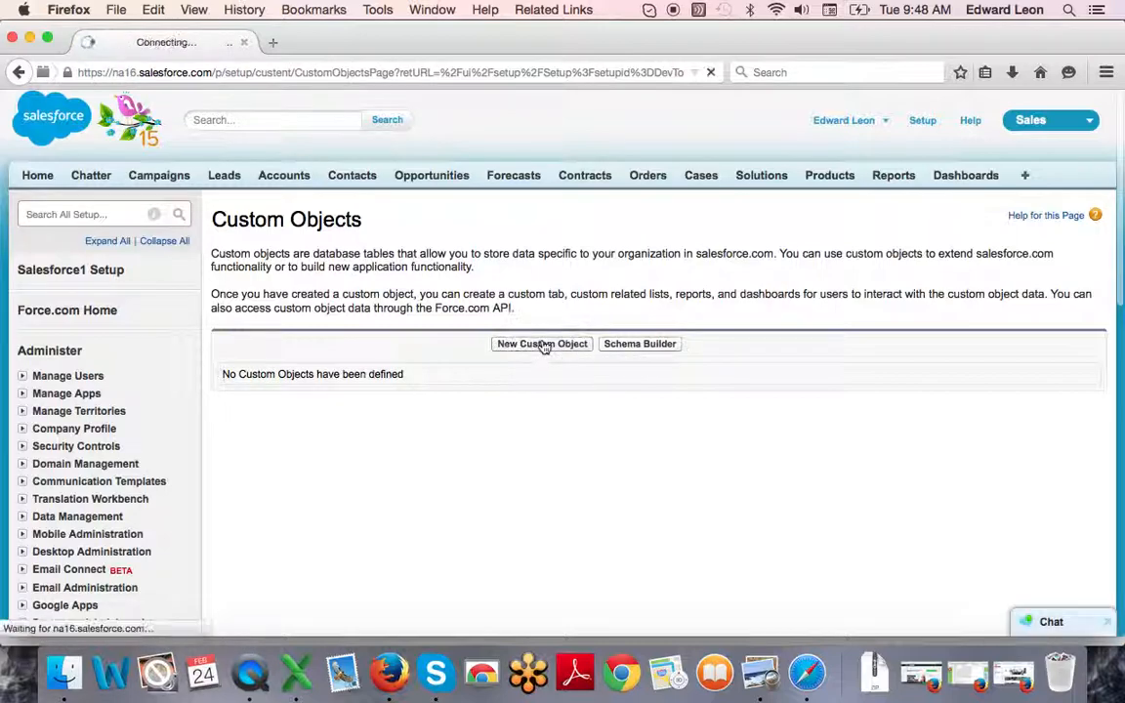
- Name the new custom object with the label Referral and the plural label Referrals
click(438, 380)
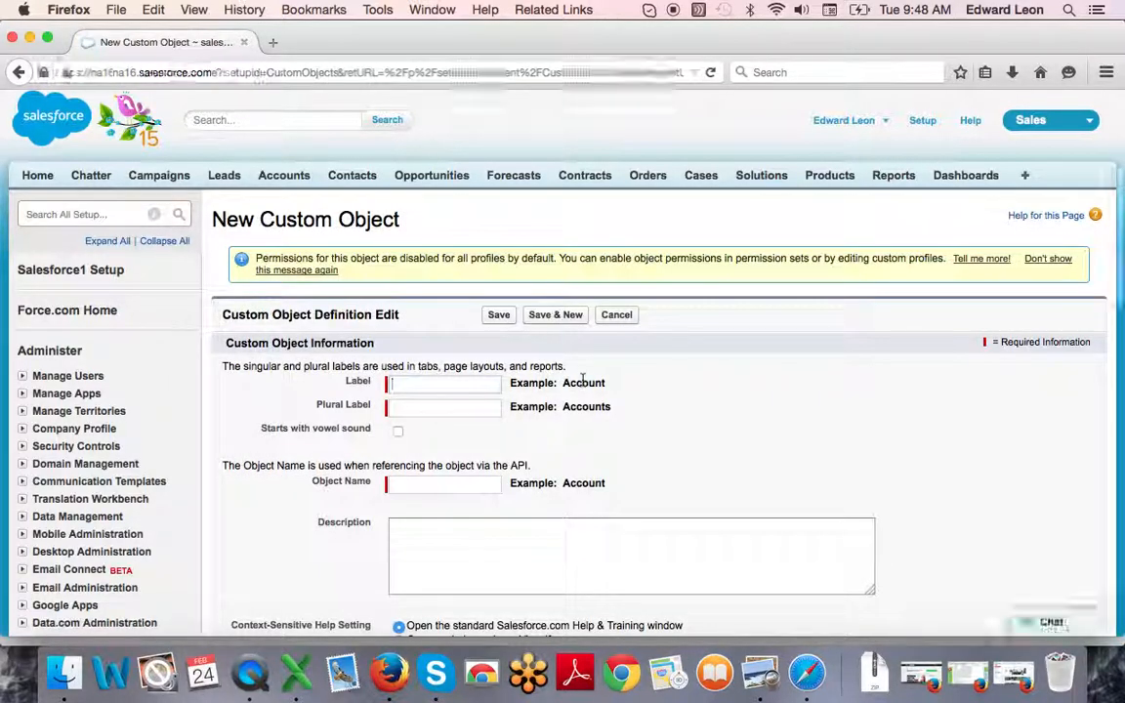
text(Referrals)
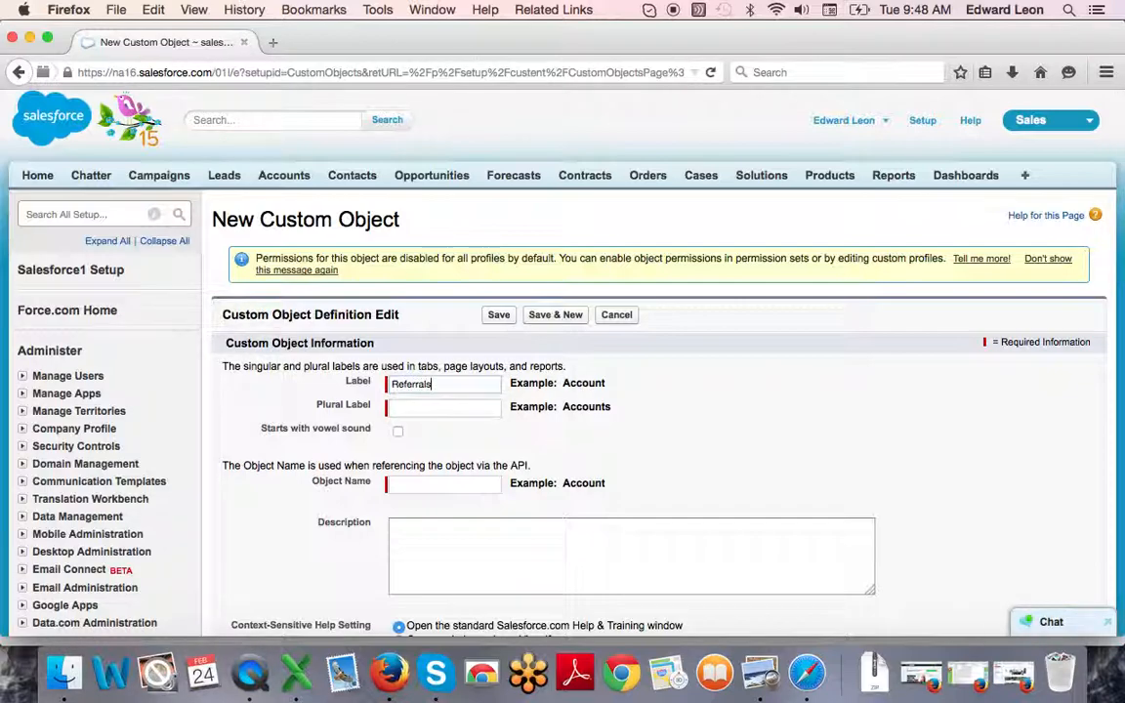
key(Tab)
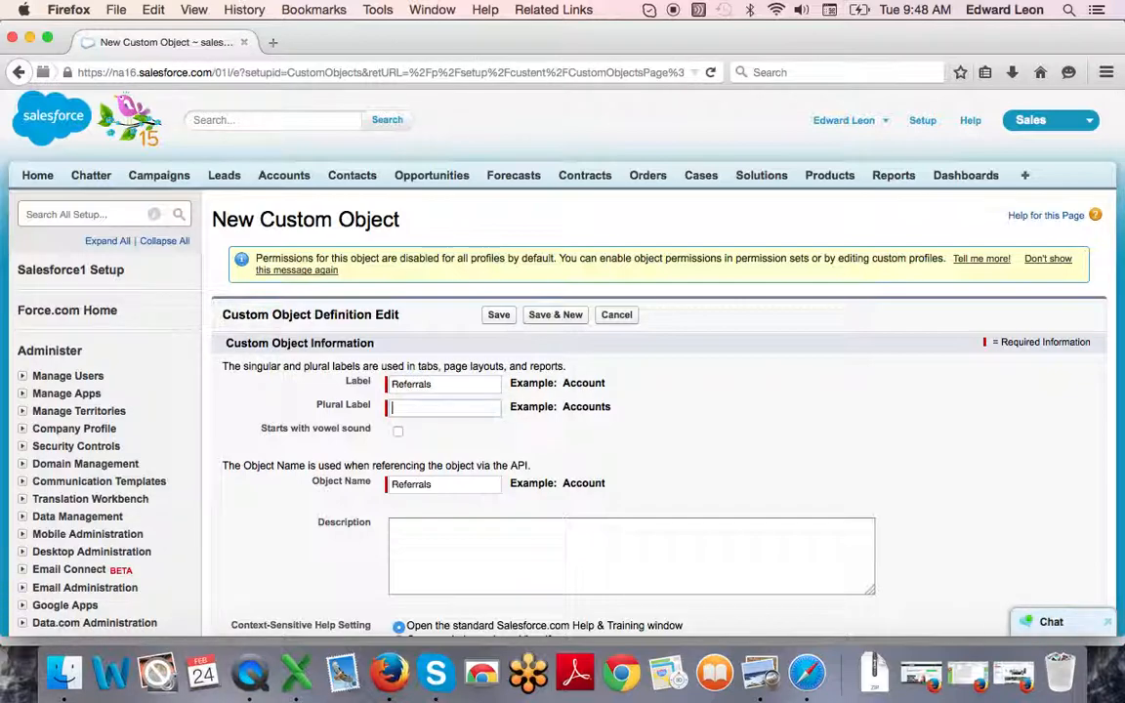
click(473, 386)
click(452, 404)
text(Referrals)
scroll(561, 406, down, 2)
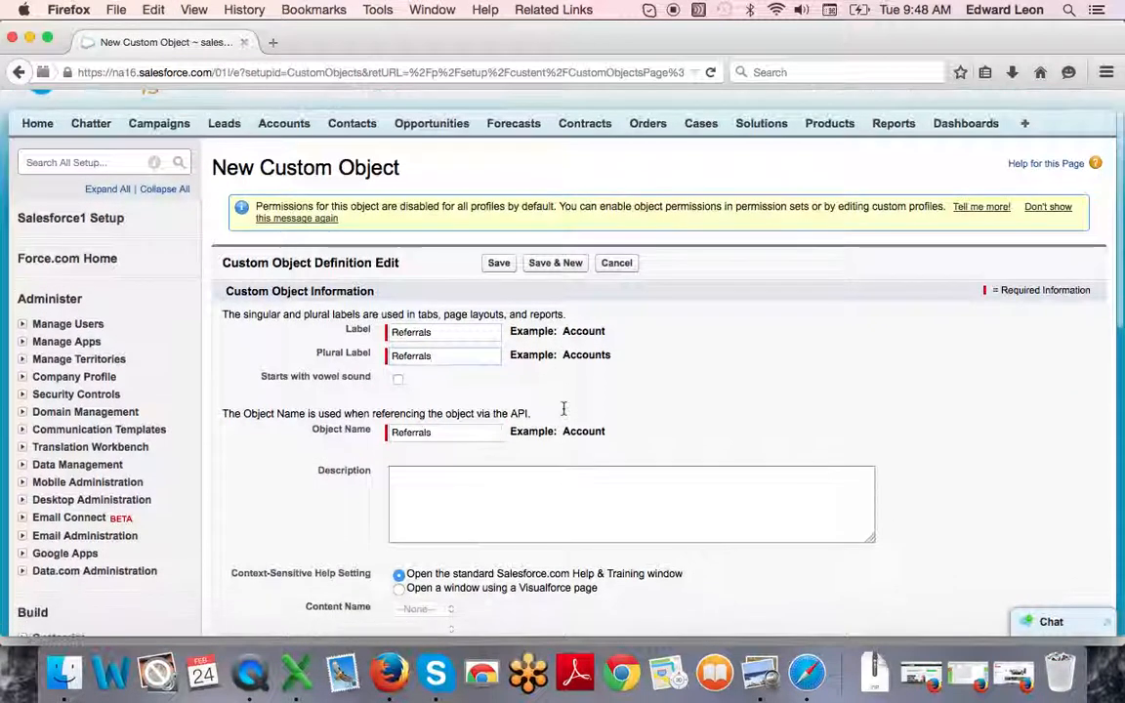
click(456, 331)
key(BackSpace)
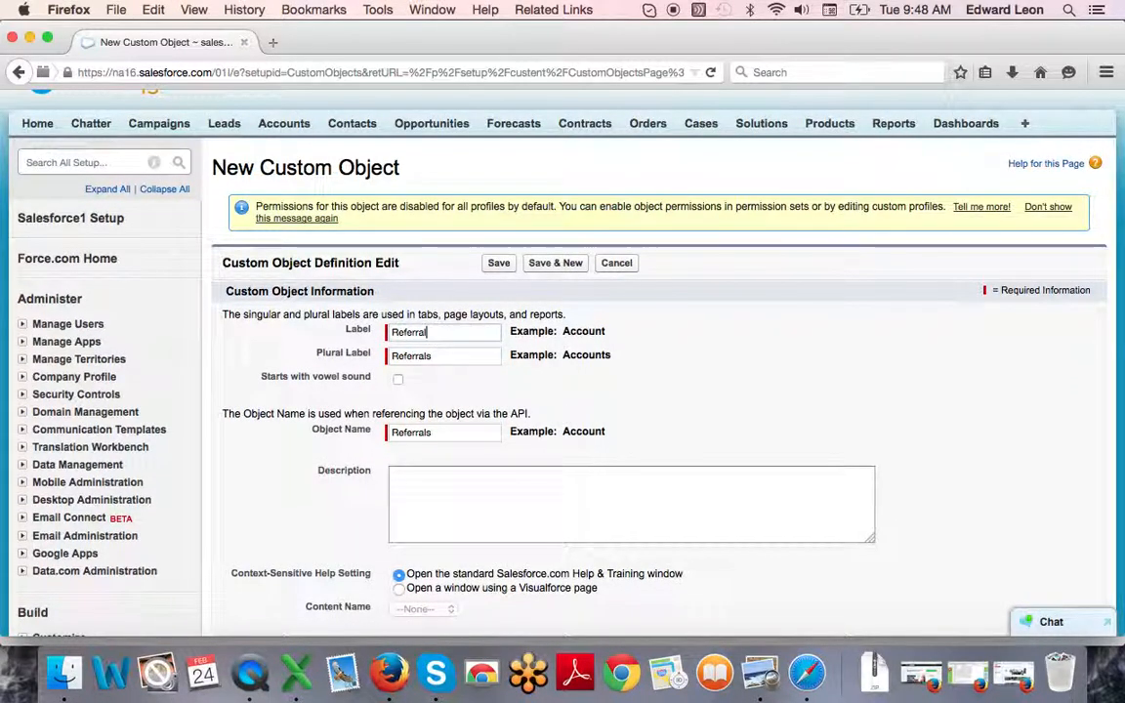
- Shorten the object's record name to Referrals
scroll(452, 387, down, 5)
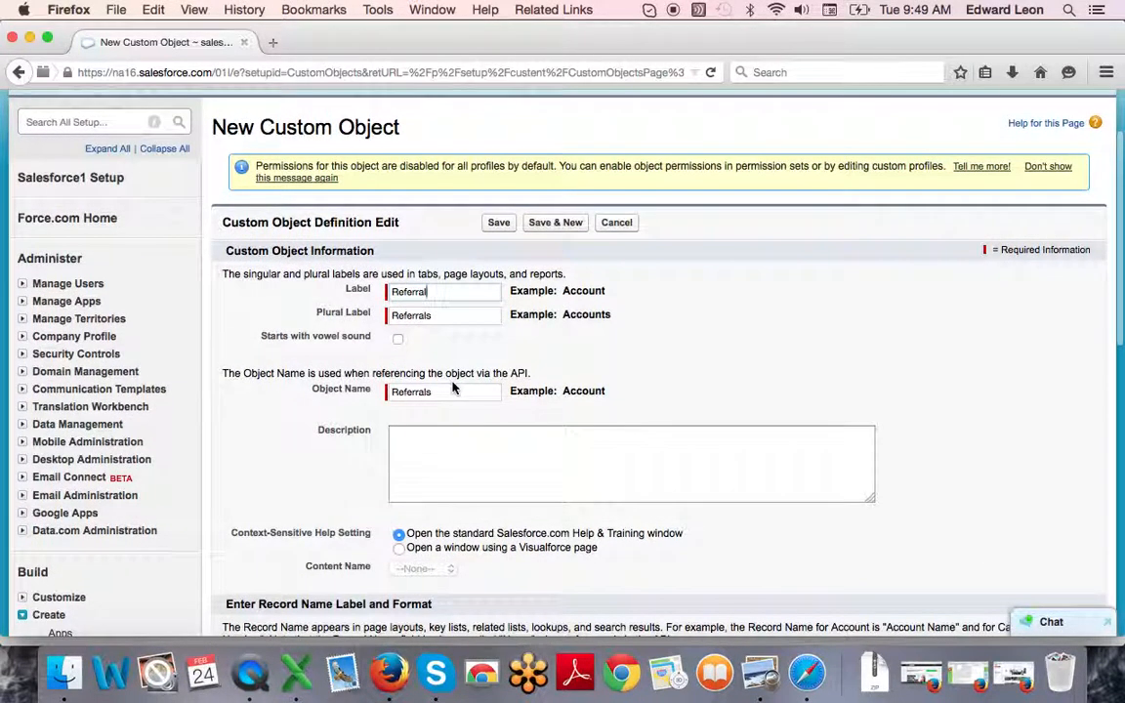
scroll(452, 382, down, 5)
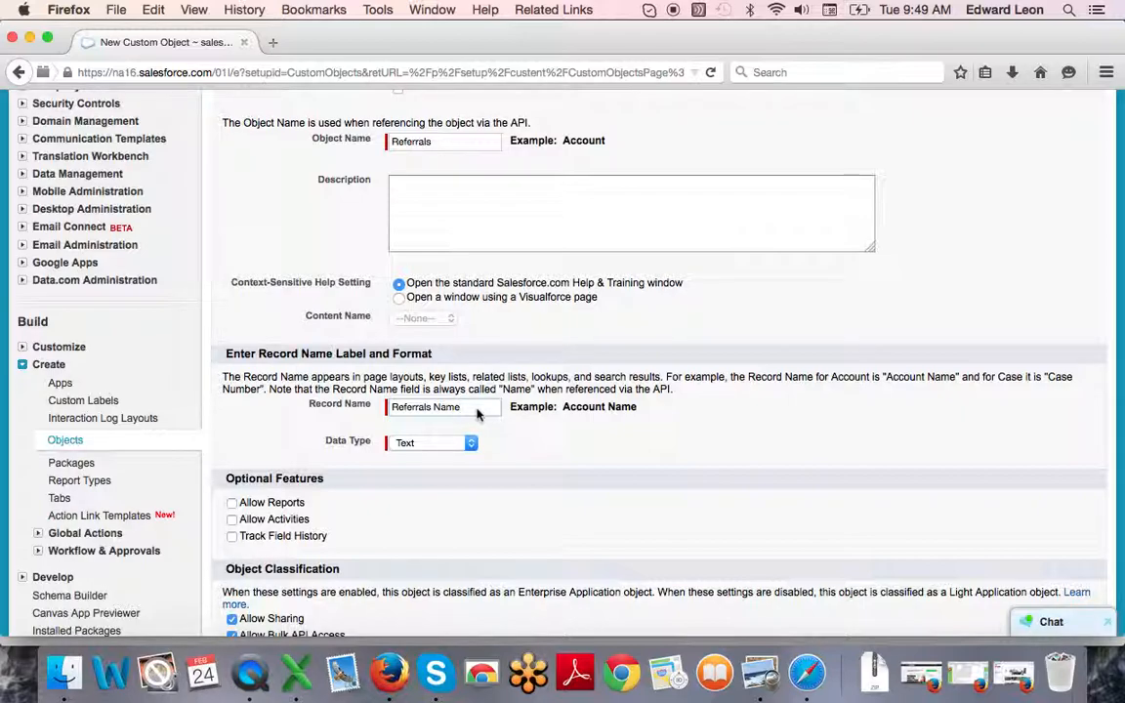
key(BackSpace)
key(BackSpace)
key(BackSpace)
key(BackSpace)
key(BackSpace)
scroll(443, 410, down, 1)
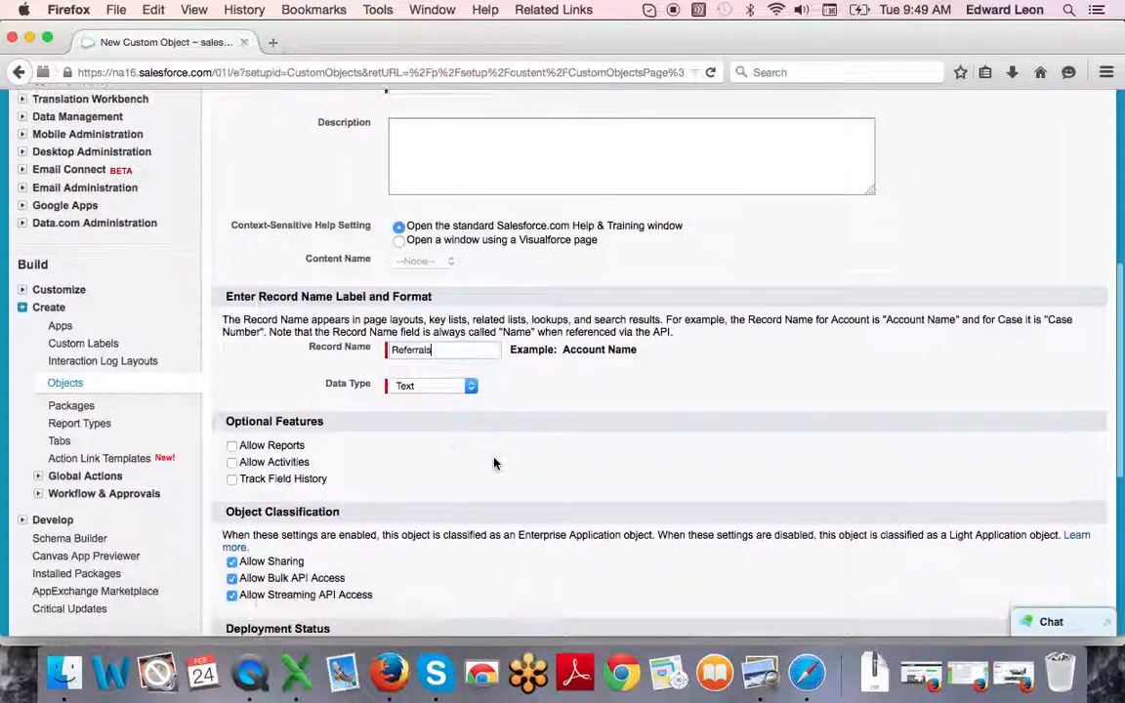
- Set the record name's data type to Auto Number and enter "ref-" as the start of its display format
click(441, 391)
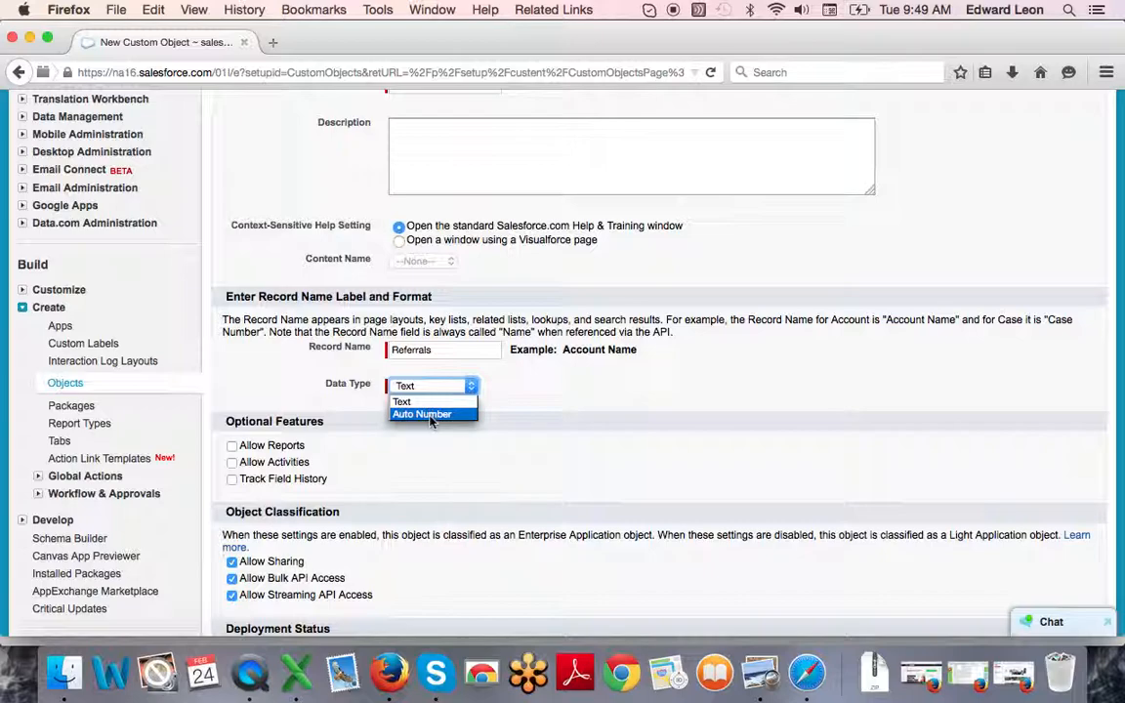
click(429, 415)
click(429, 411)
text(ref-)
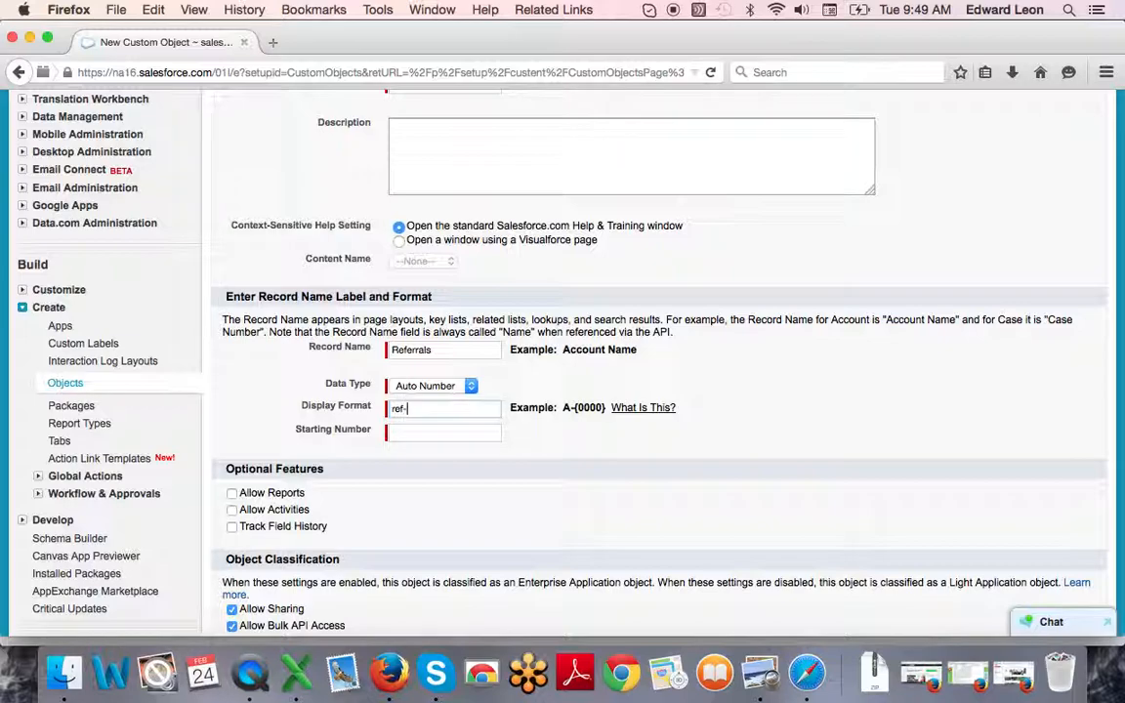
- Replace the display format with the copied example pattern, adapted to Ref-{0000}, and set the starting number to 001
click(605, 407)
drag(605, 408, 563, 408)
key(super+c)
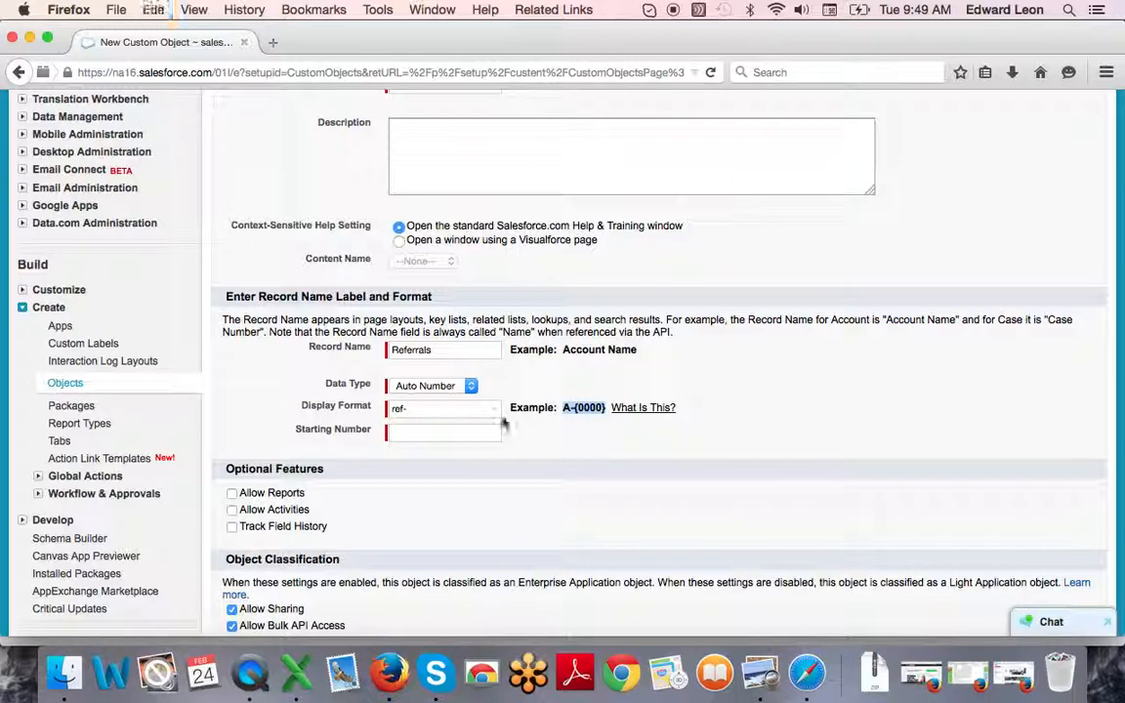
click(353, 409)
key(BackSpace)
key(super+v)
key(super+a)
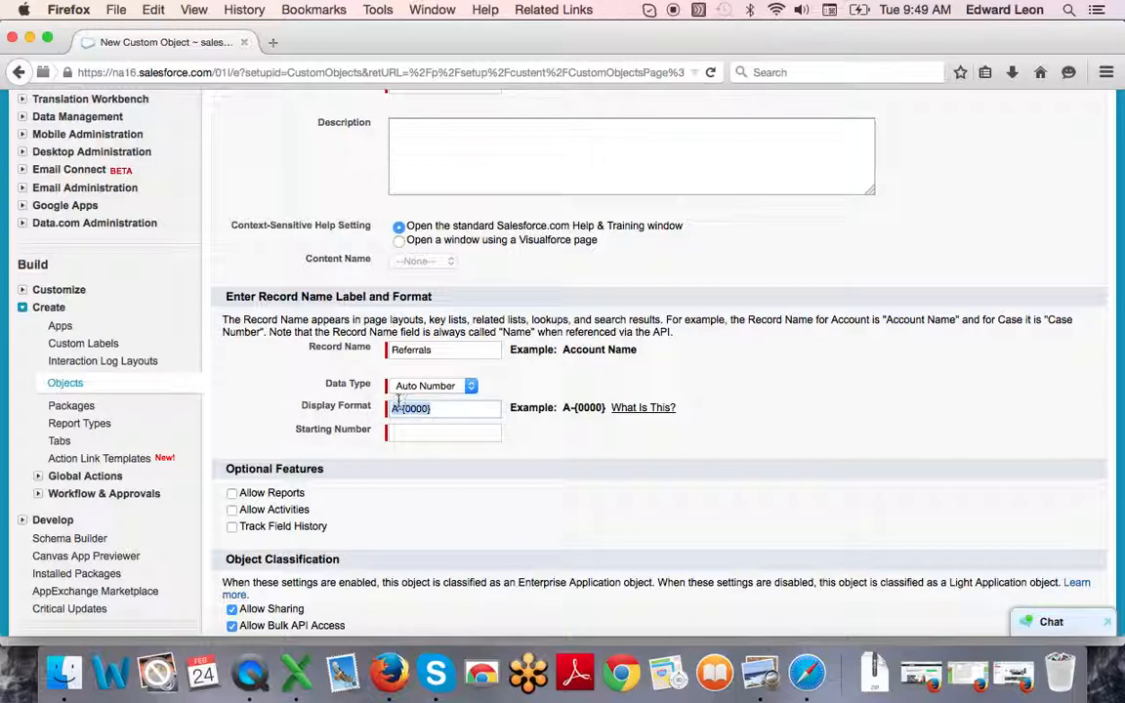
click(399, 407)
key(BackSpace)
text(Ref)
click(429, 432)
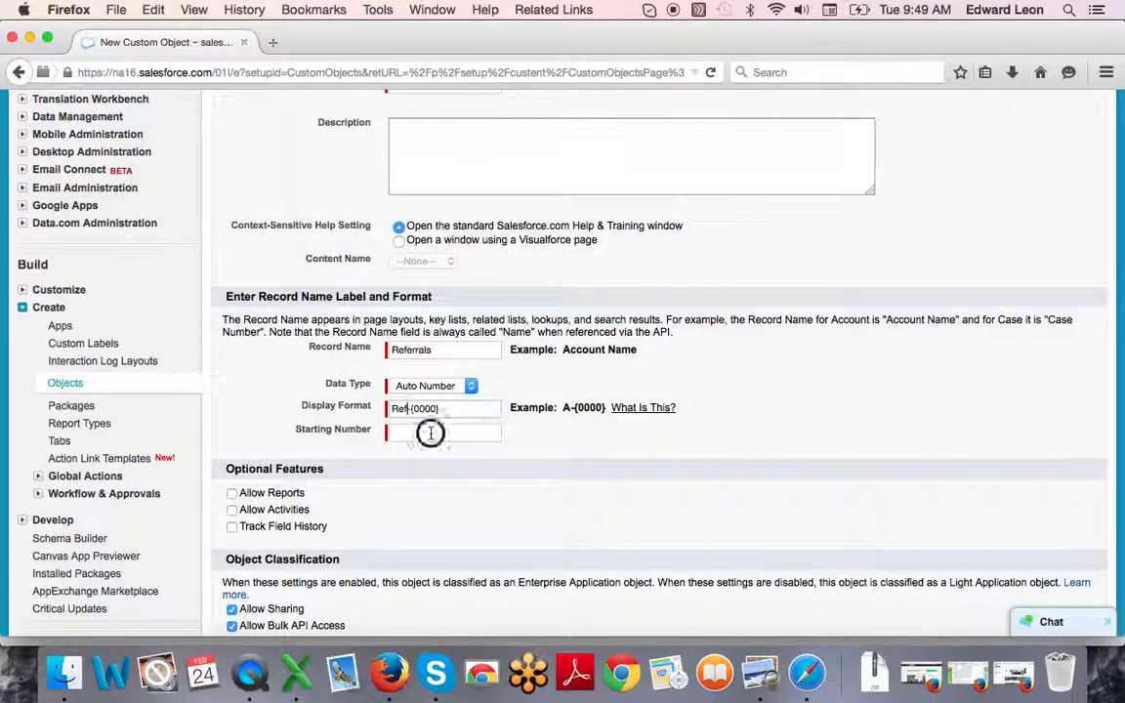
text(001)
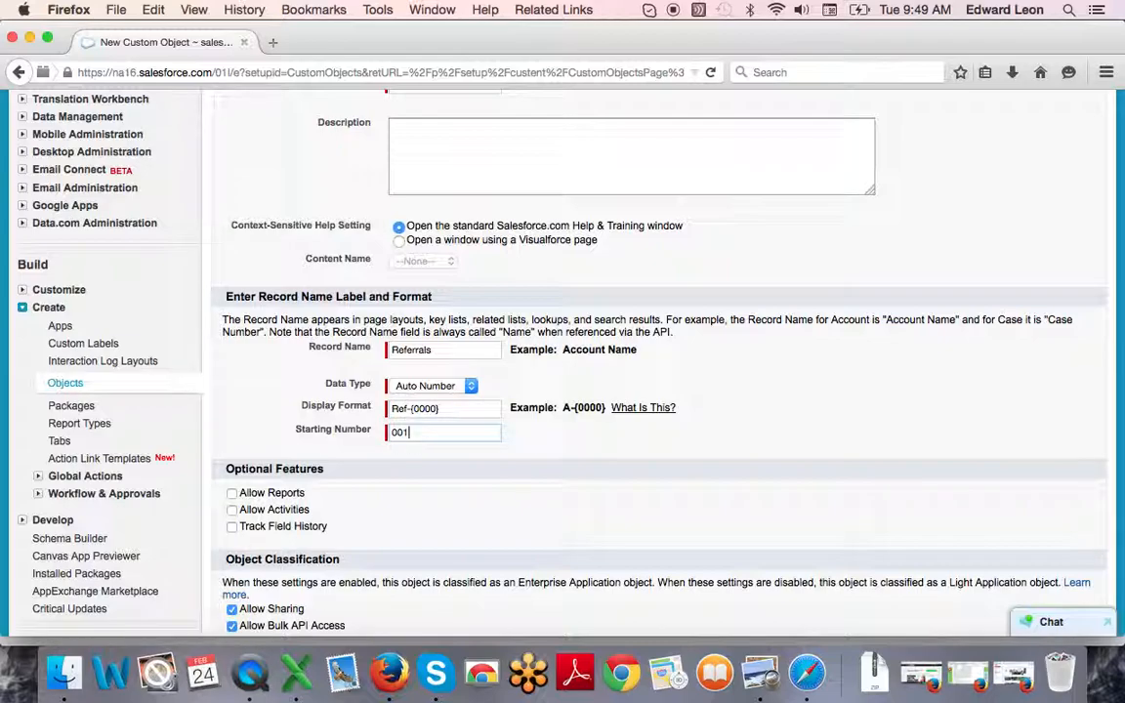
- Enable the optional features Allow Reports and Track Field History for the Referral object
scroll(358, 451, down, 3)
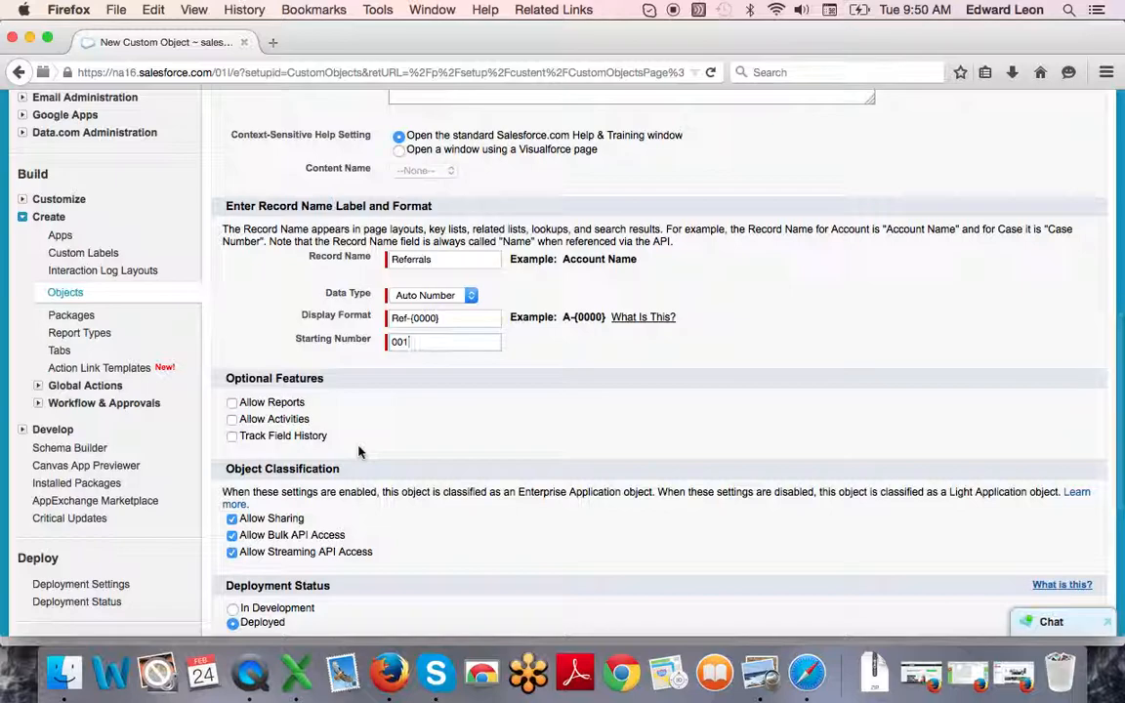
click(231, 403)
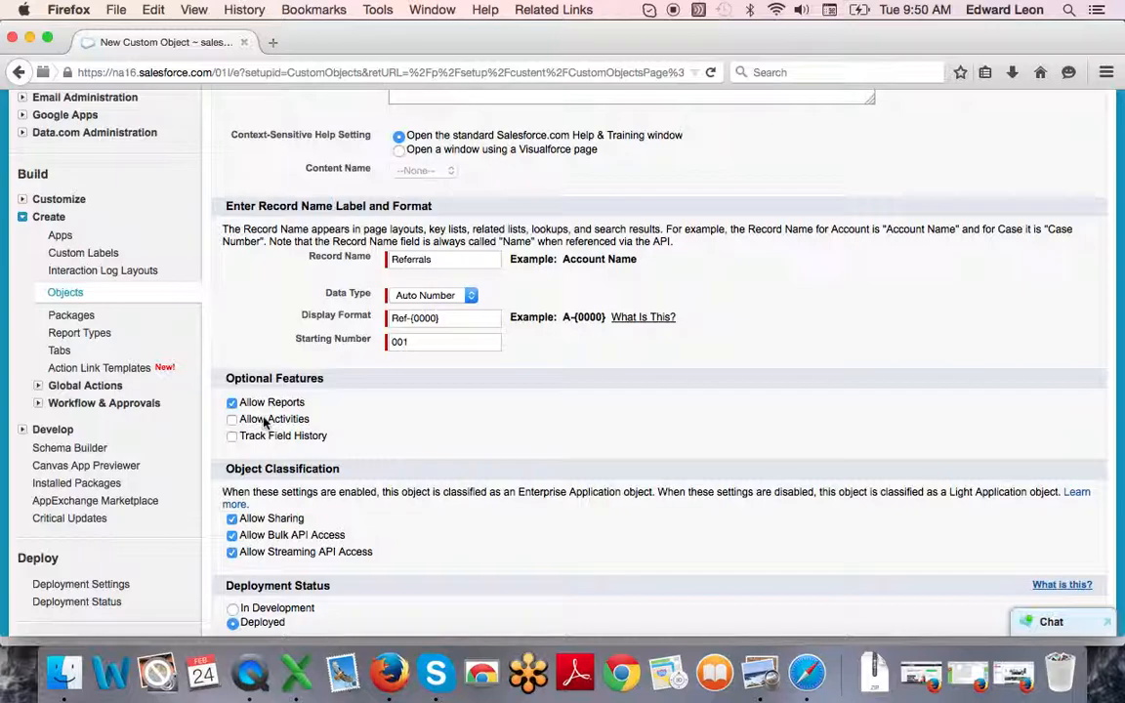
click(232, 435)
- Choose to launch the New Custom Tab Wizard after saving, and save the custom object
scroll(404, 466, down, 4)
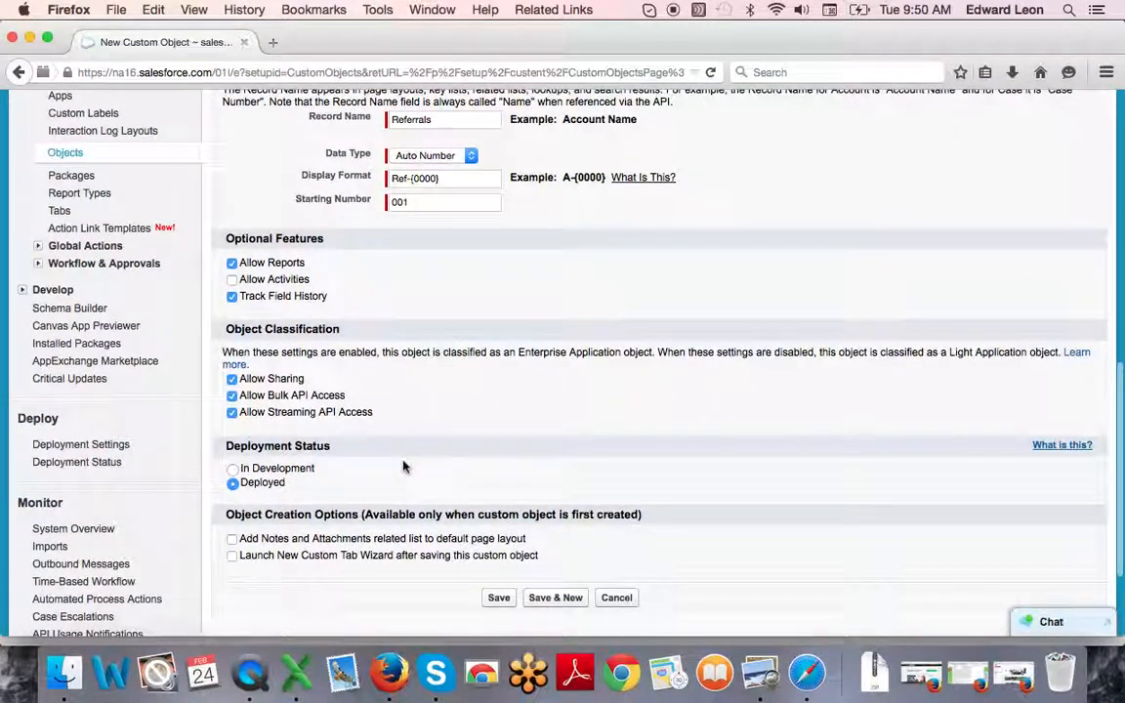
scroll(404, 467, down, 1)
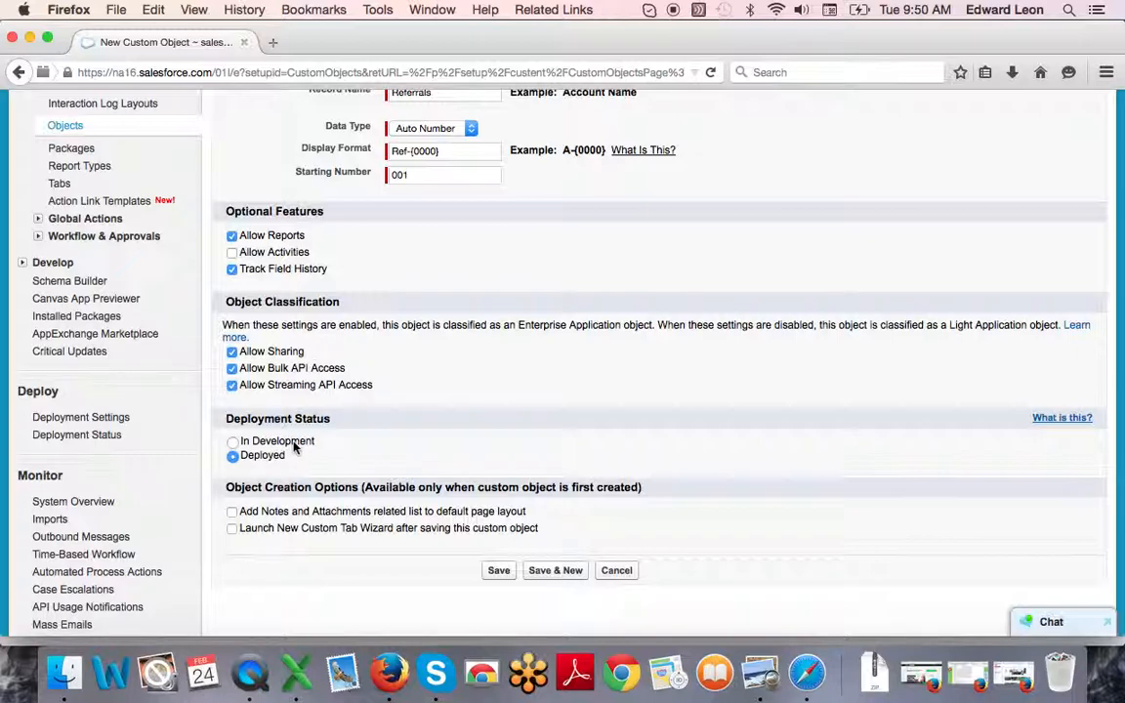
scroll(293, 453, down, 2)
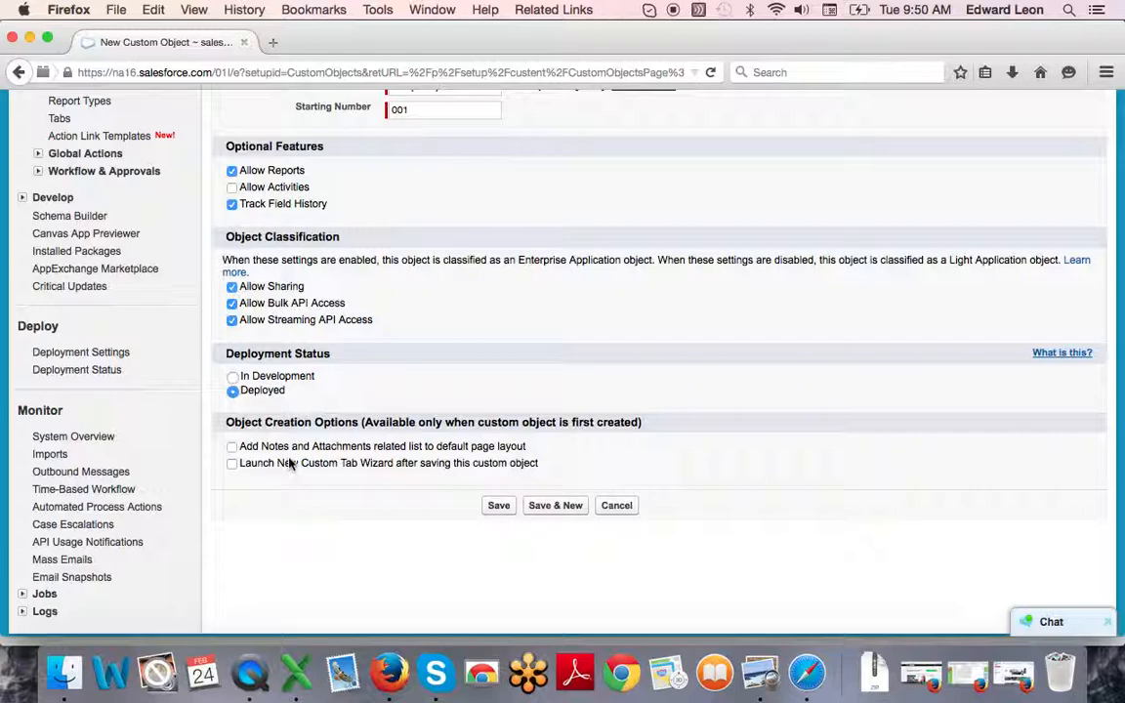
click(232, 465)
click(495, 507)
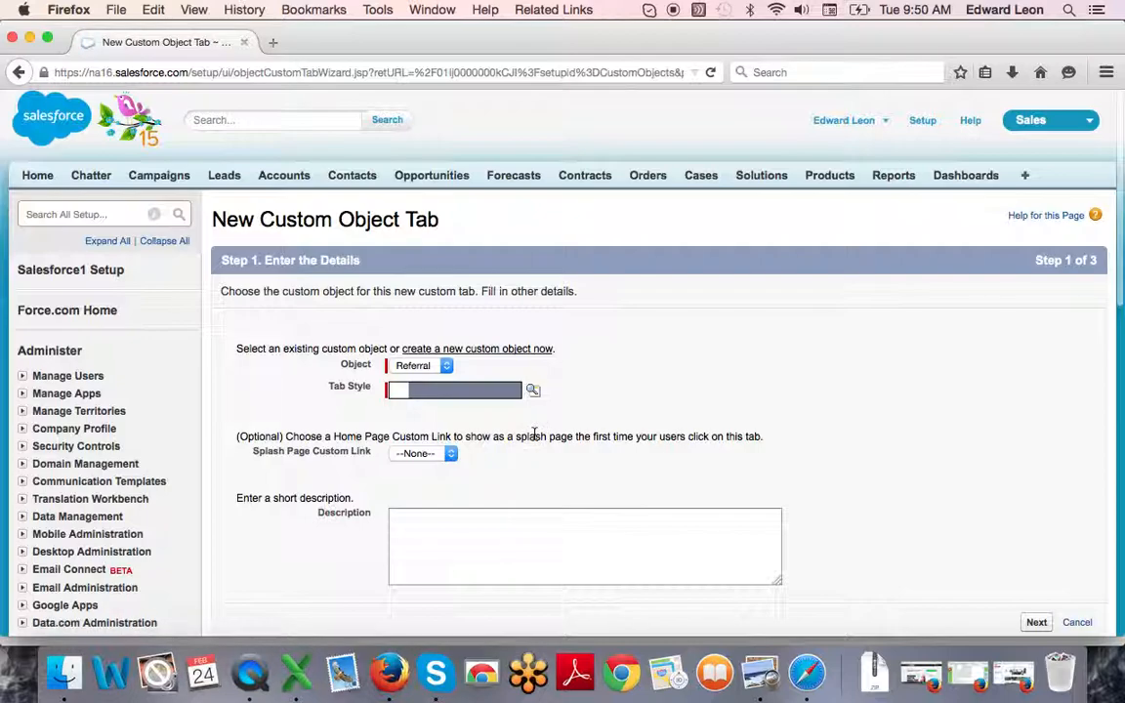
- Choose the Building Block tab style for the Referral object's new tab
click(533, 392)
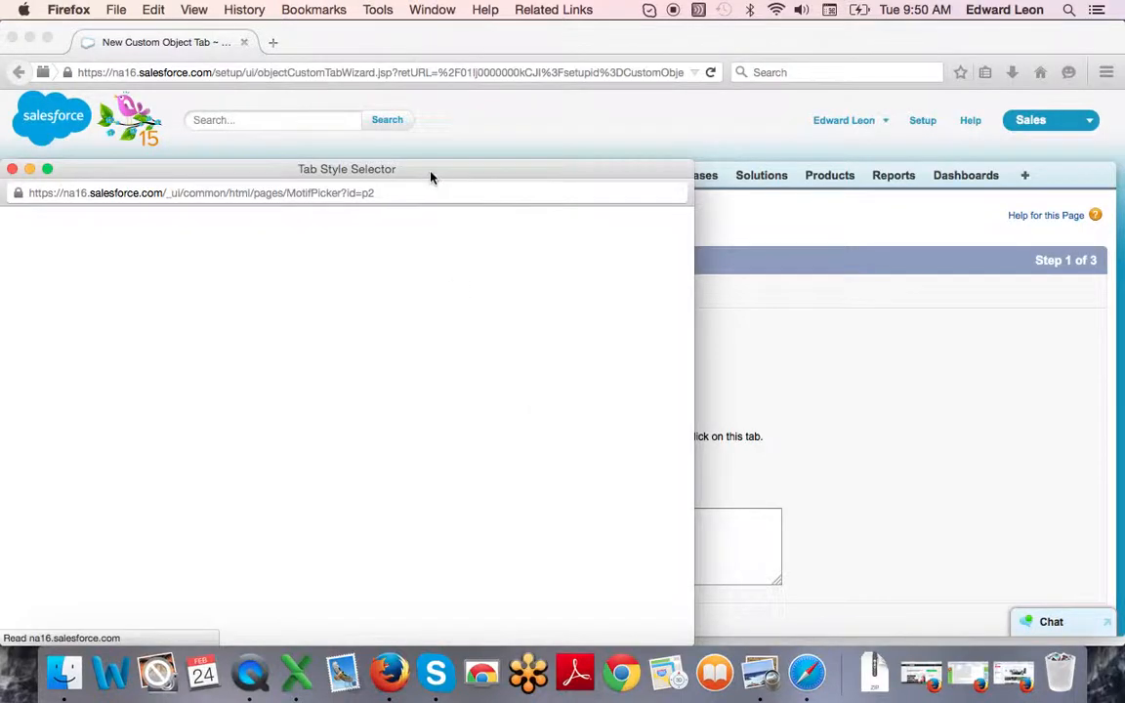
drag(432, 177, 447, 166)
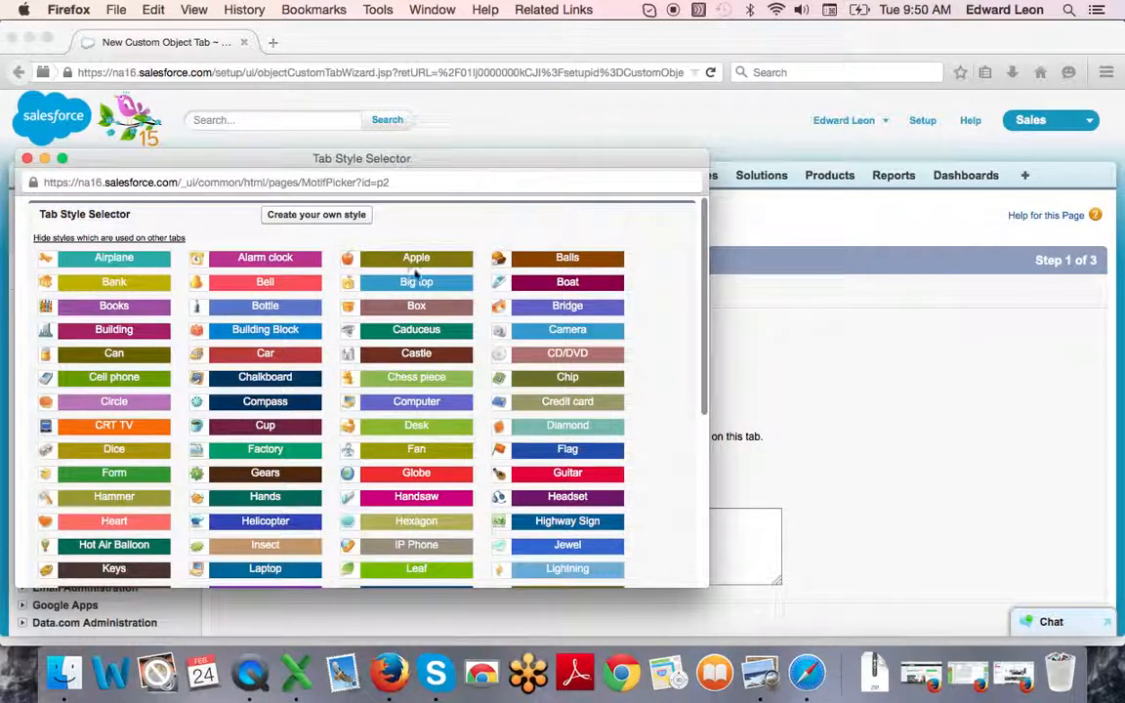
scroll(406, 282, down, 5)
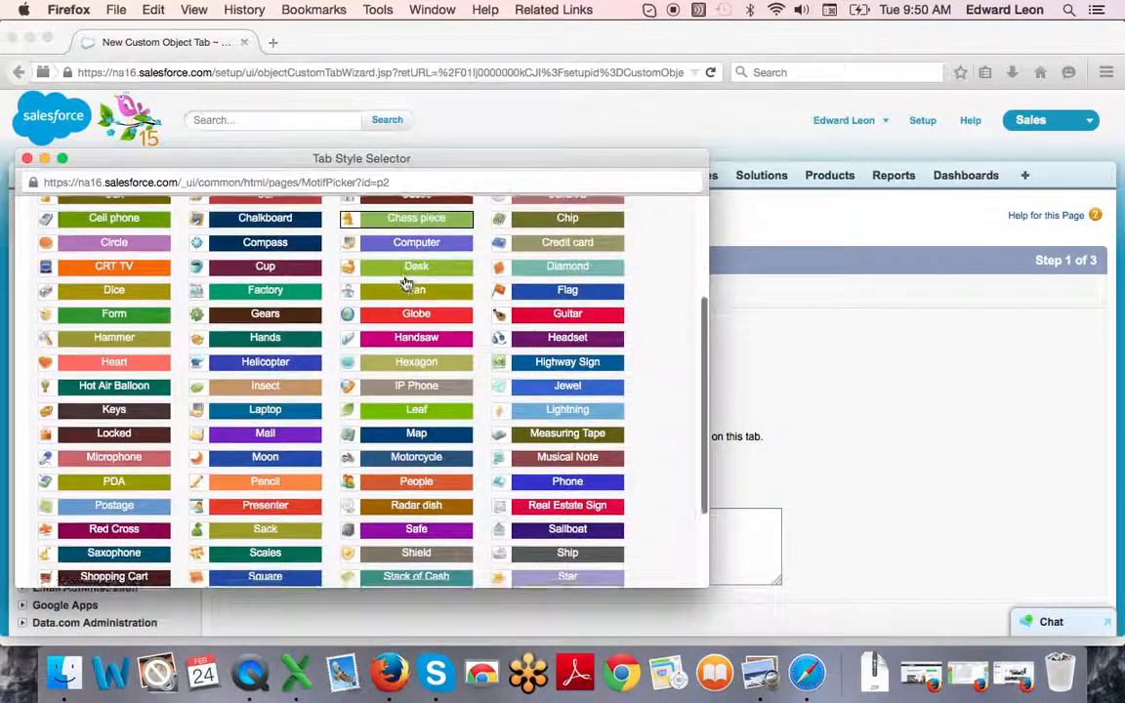
scroll(408, 278, down, 2)
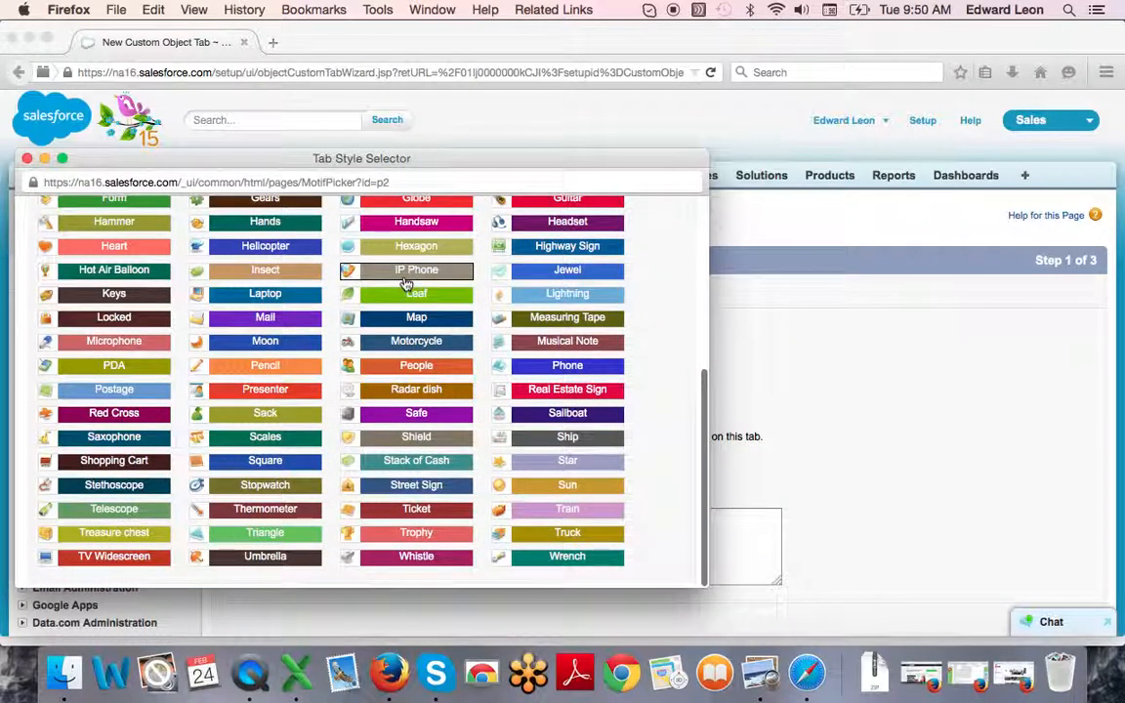
scroll(406, 283, up, 5)
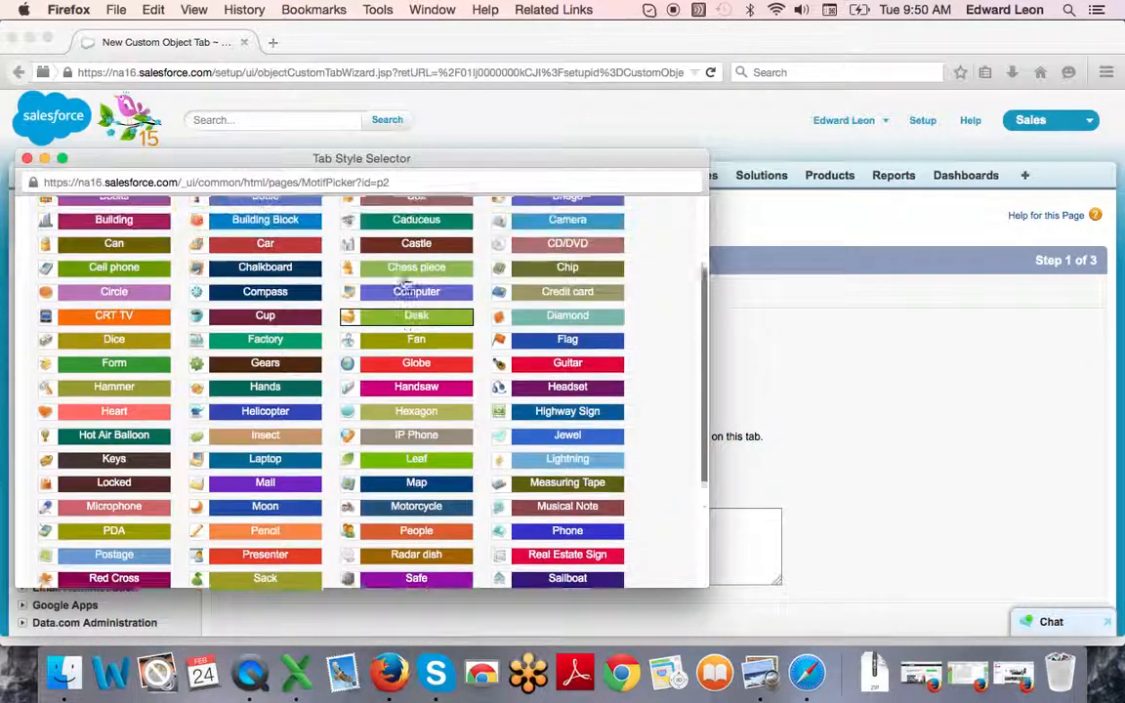
scroll(406, 281, up, 2)
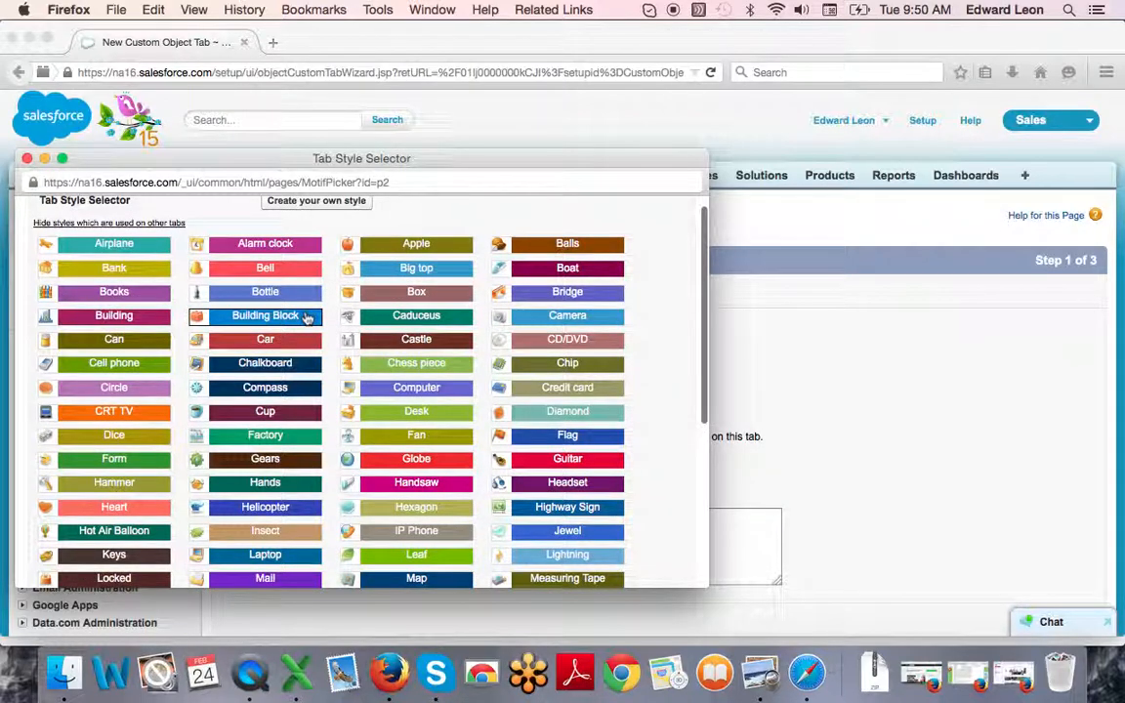
click(305, 318)
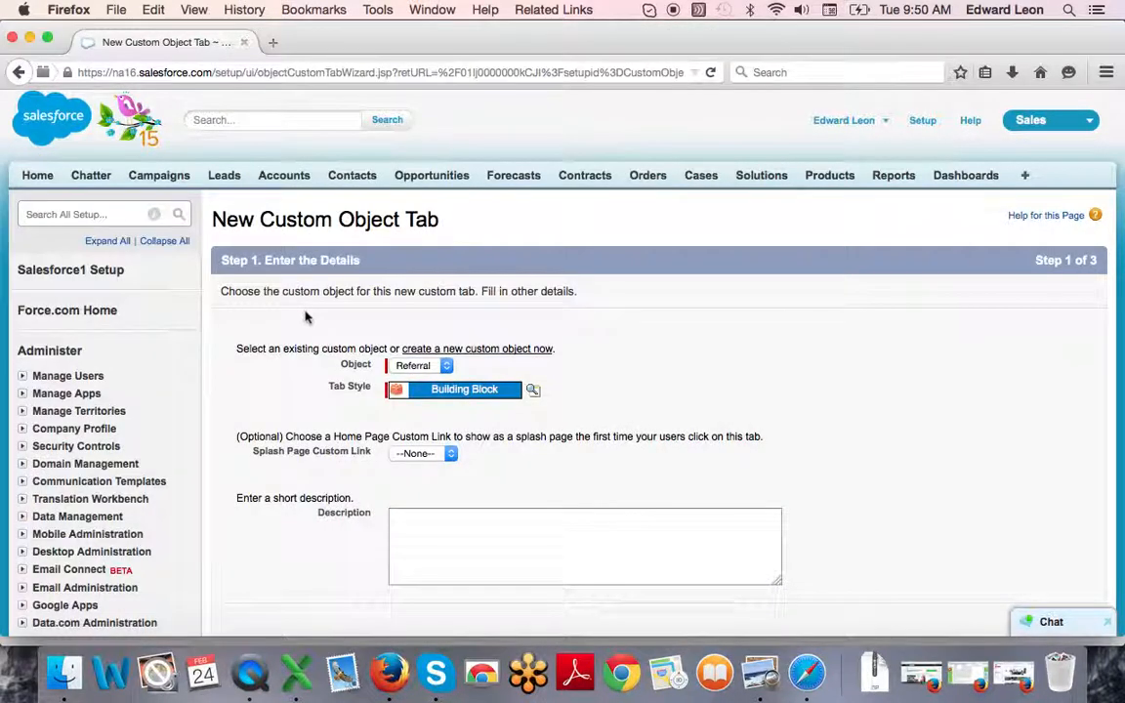
- Accept the tab details without a splash page link or description and go on to the profile visibility settings
scroll(619, 464, down, 1)
scroll(619, 465, down, 3)
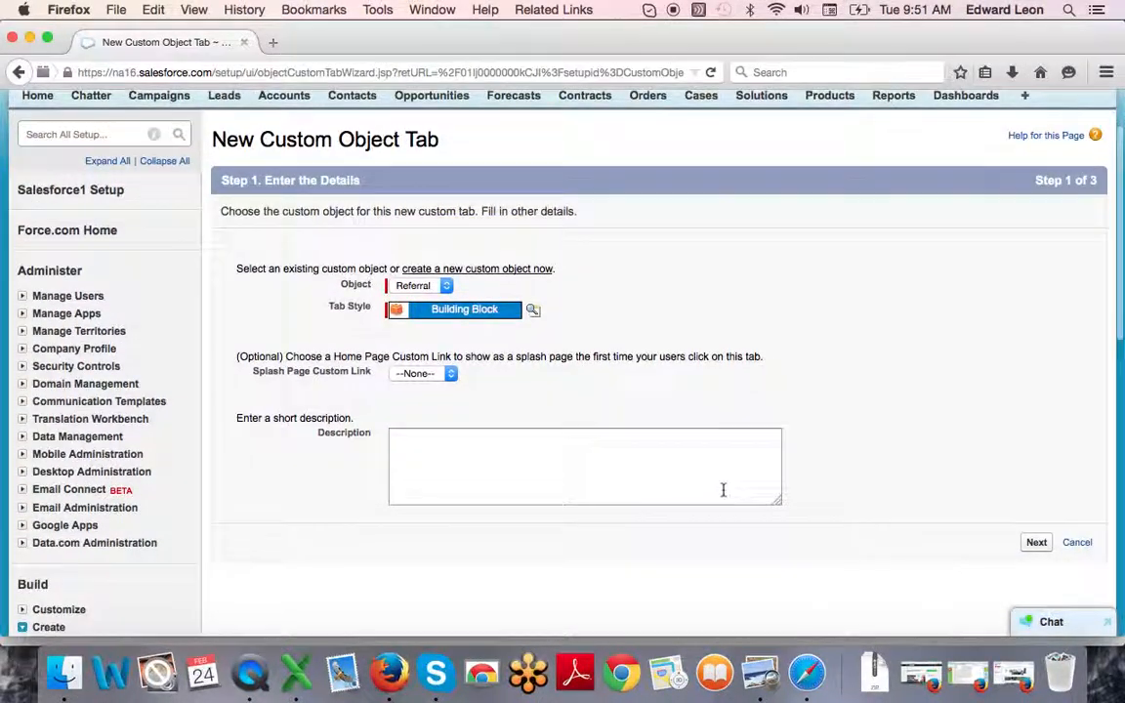
click(1036, 544)
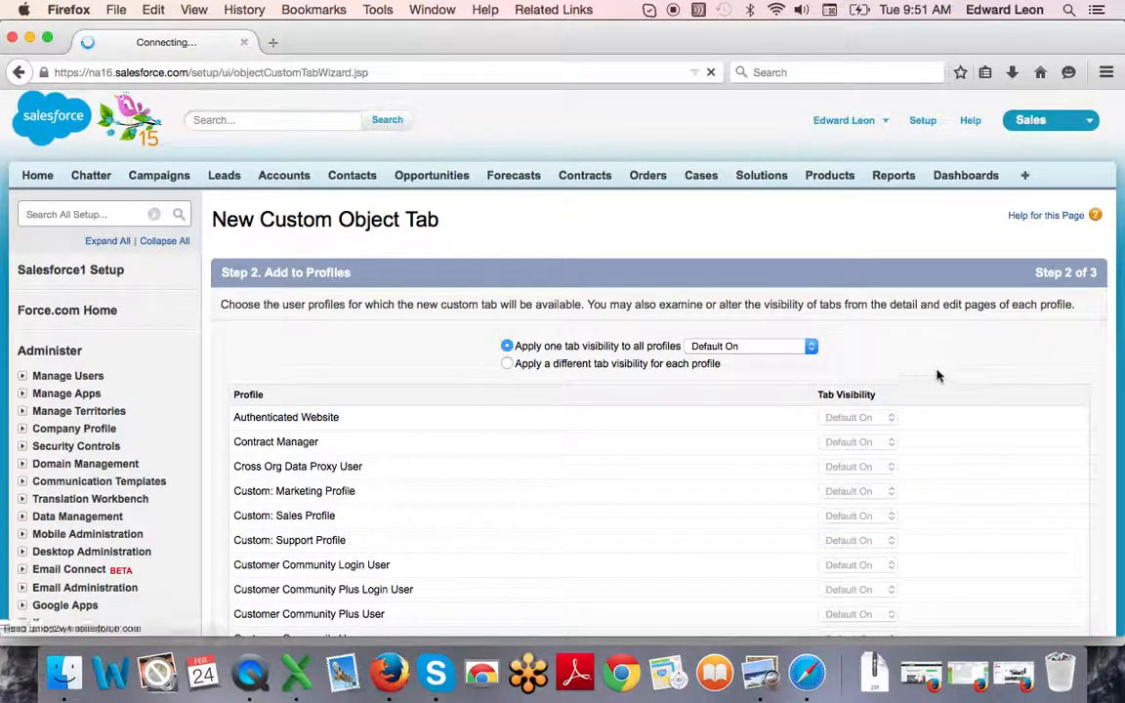
scroll(937, 374, down, 1)
scroll(936, 375, down, 1)
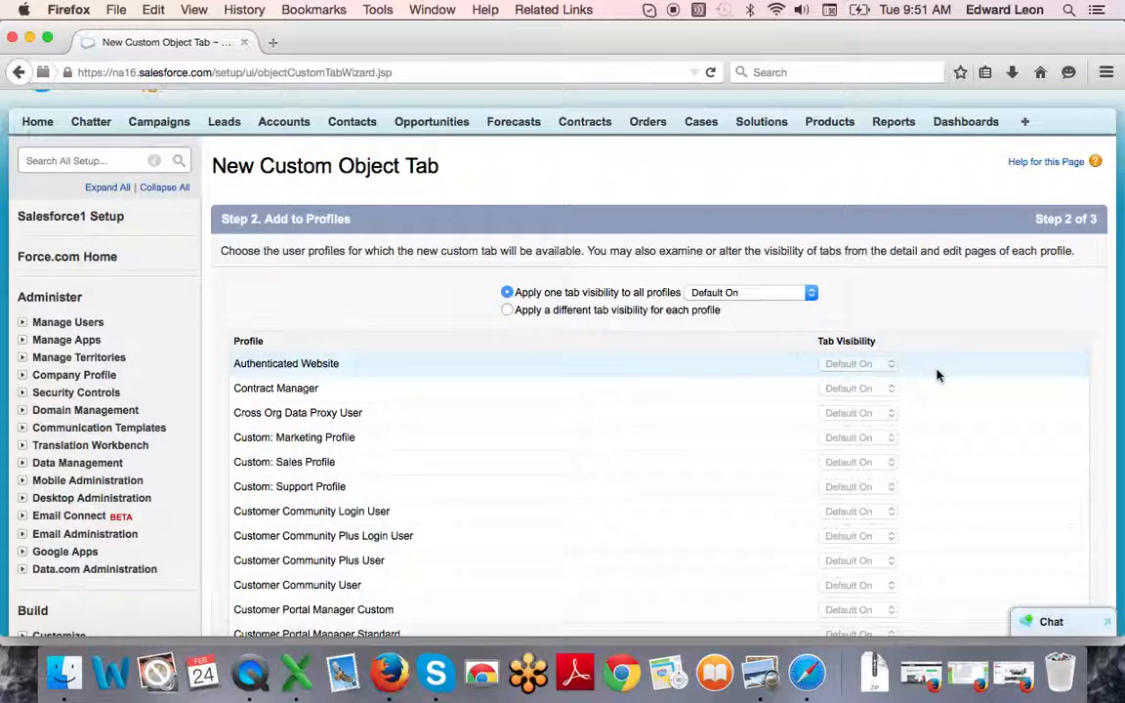
- Try Default Off as the tab visibility for all profiles, and set it back to Default On
scroll(935, 419, down, 10)
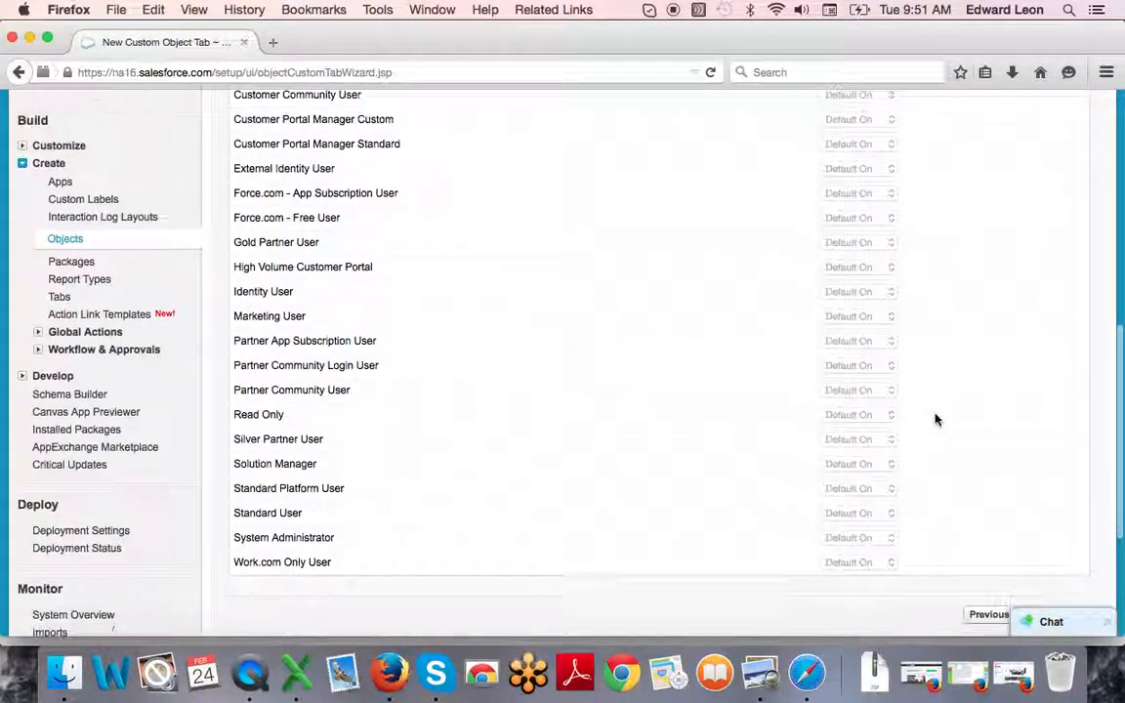
scroll(934, 419, up, 10)
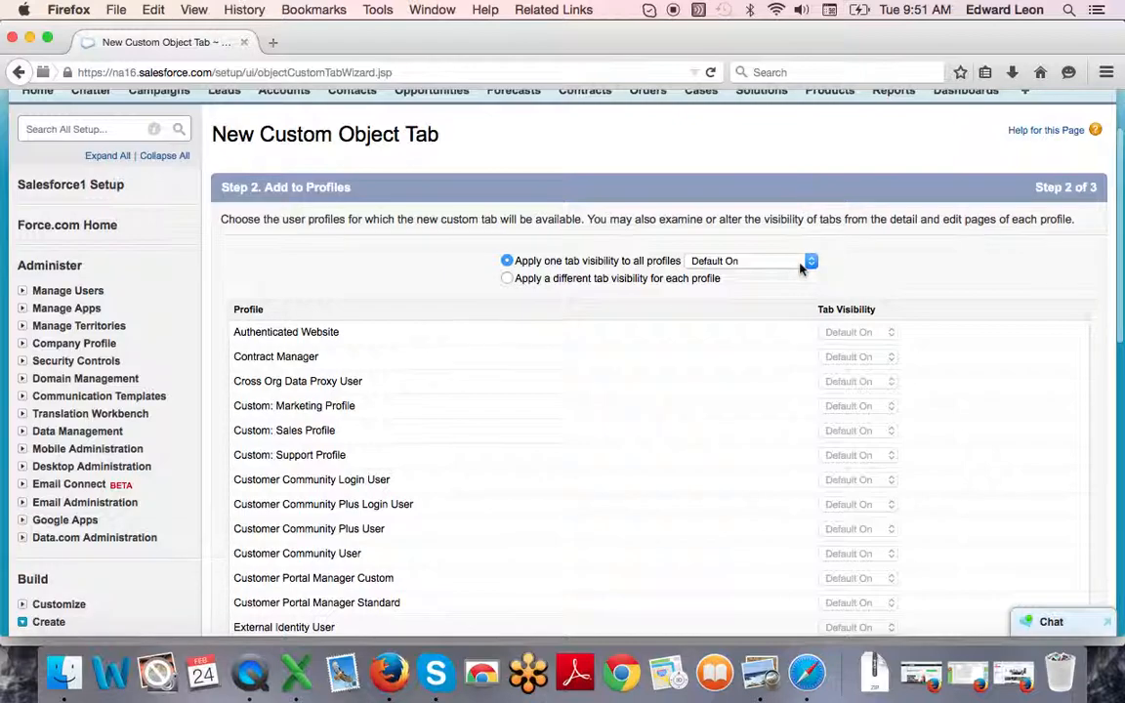
click(800, 265)
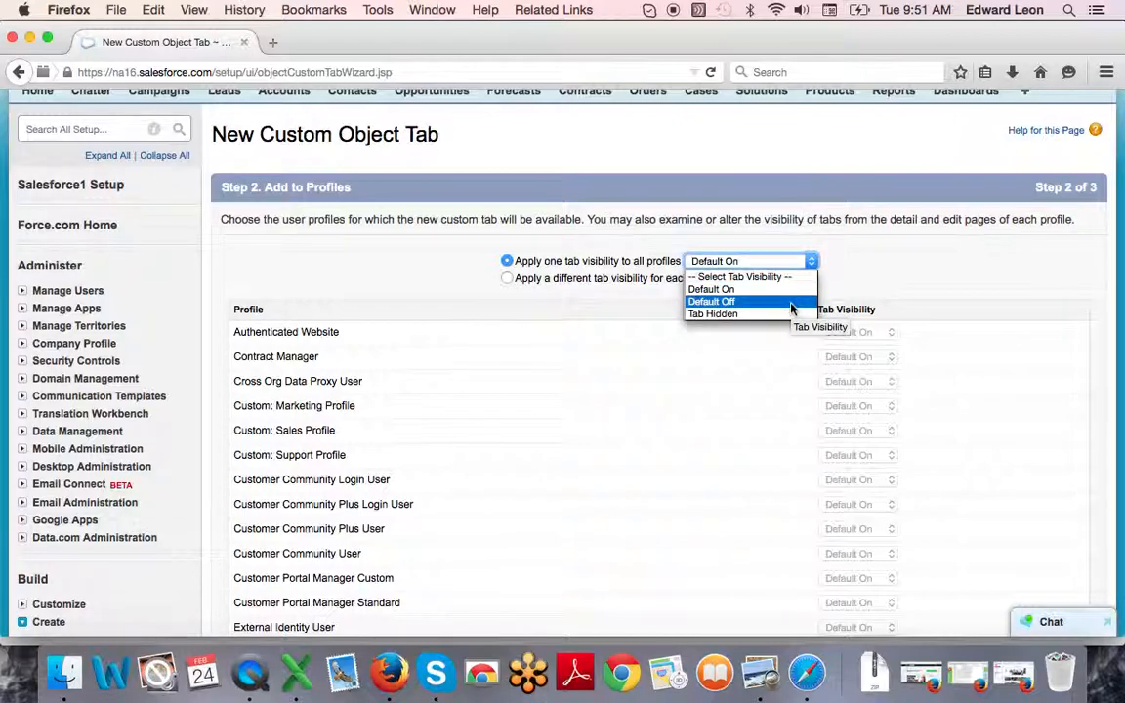
click(791, 308)
scroll(846, 301, up, 2)
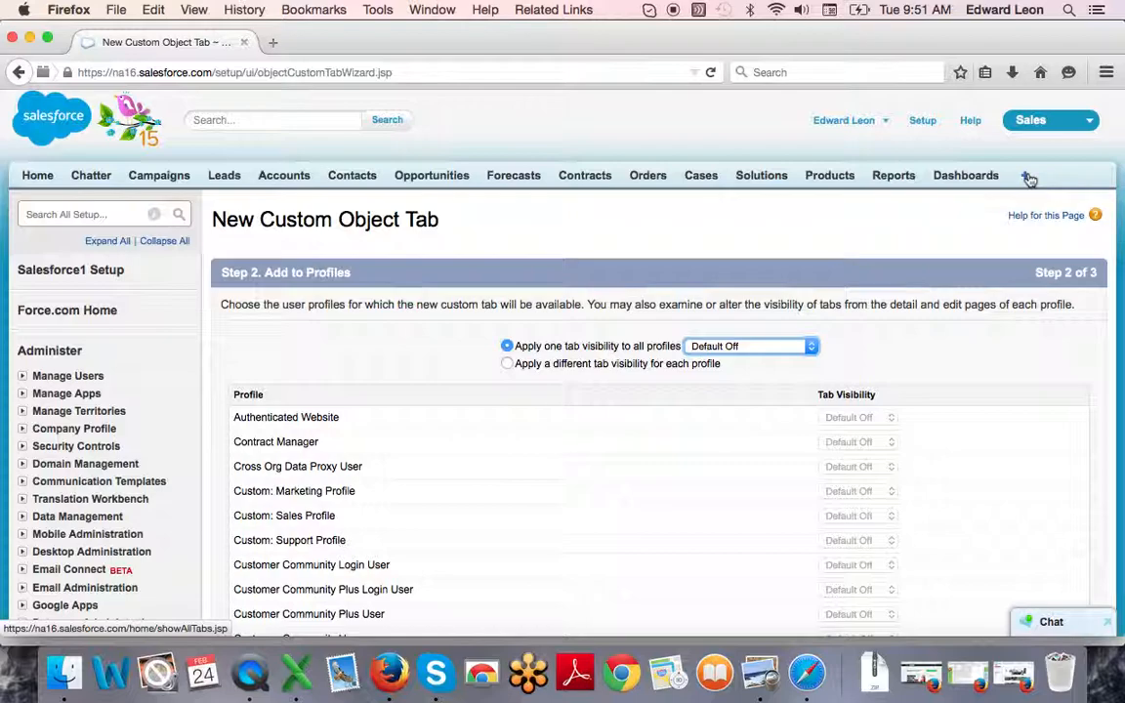
click(810, 346)
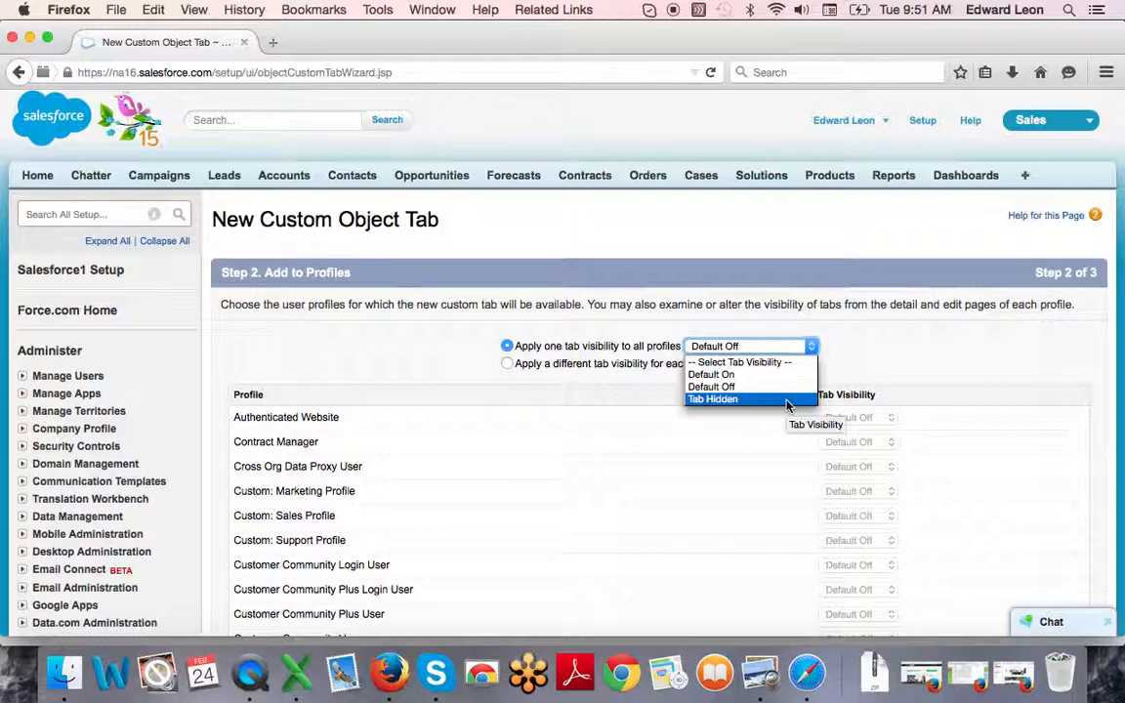
click(737, 375)
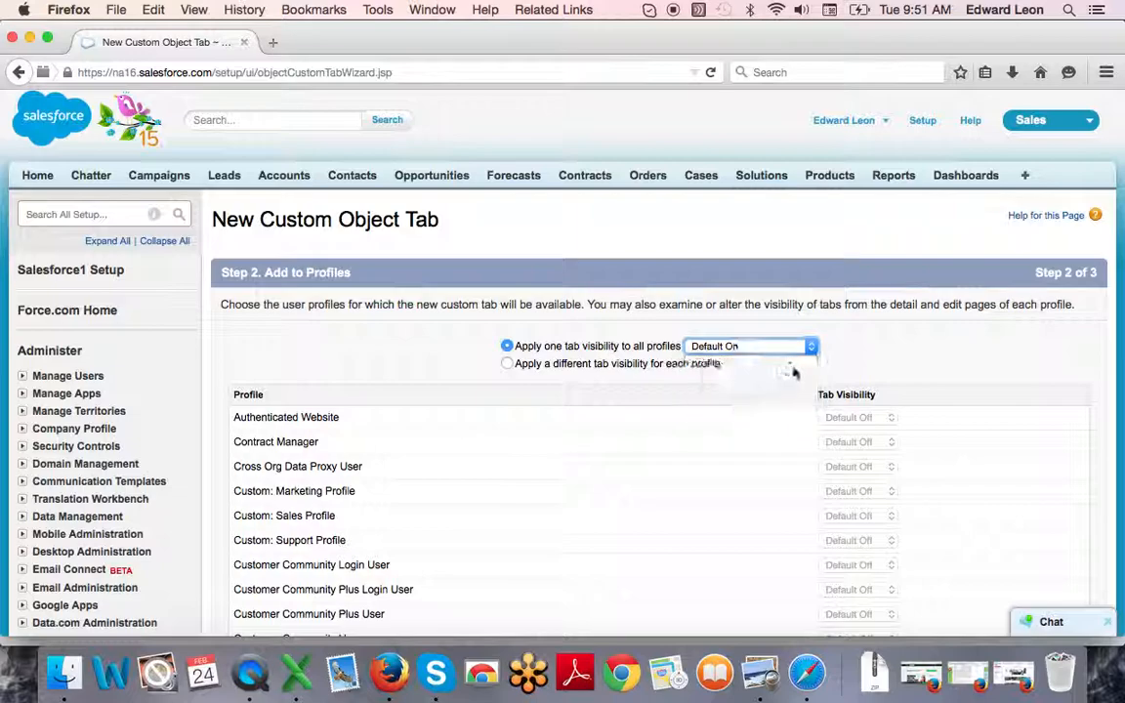
- Try applying a different tab visibility for each profile and look through the individual profile settings
click(625, 365)
scroll(664, 422, down, 2)
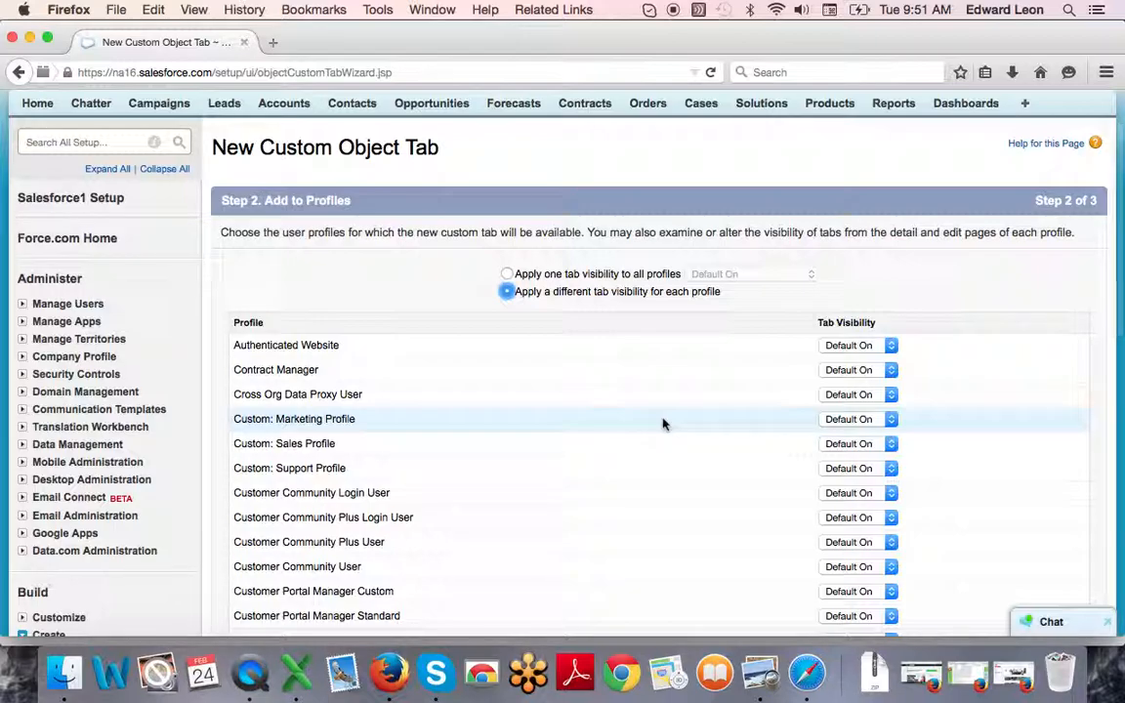
scroll(662, 422, down, 5)
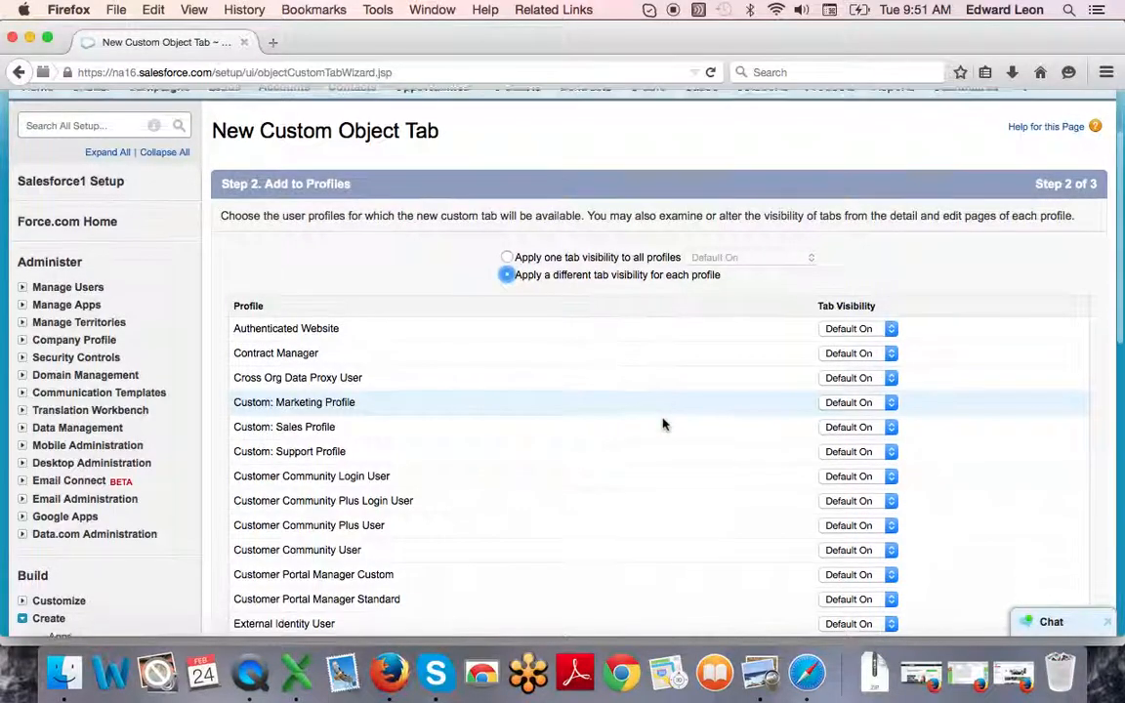
scroll(662, 422, down, 3)
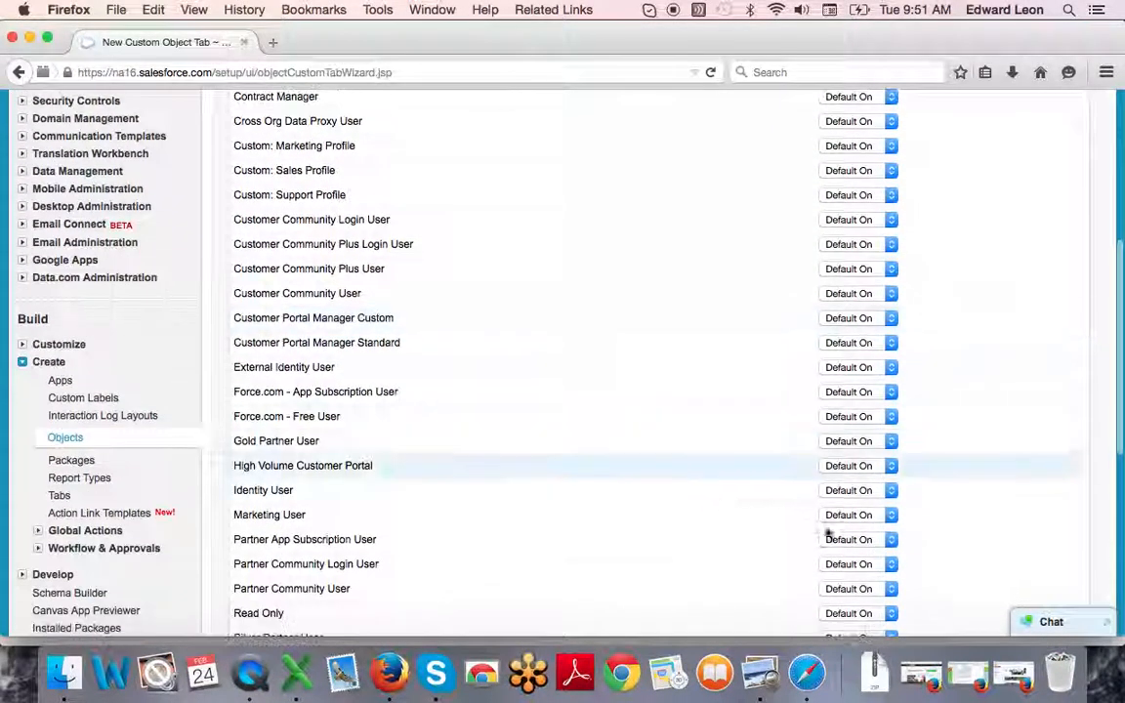
scroll(959, 441, down, 7)
scroll(958, 443, down, 1)
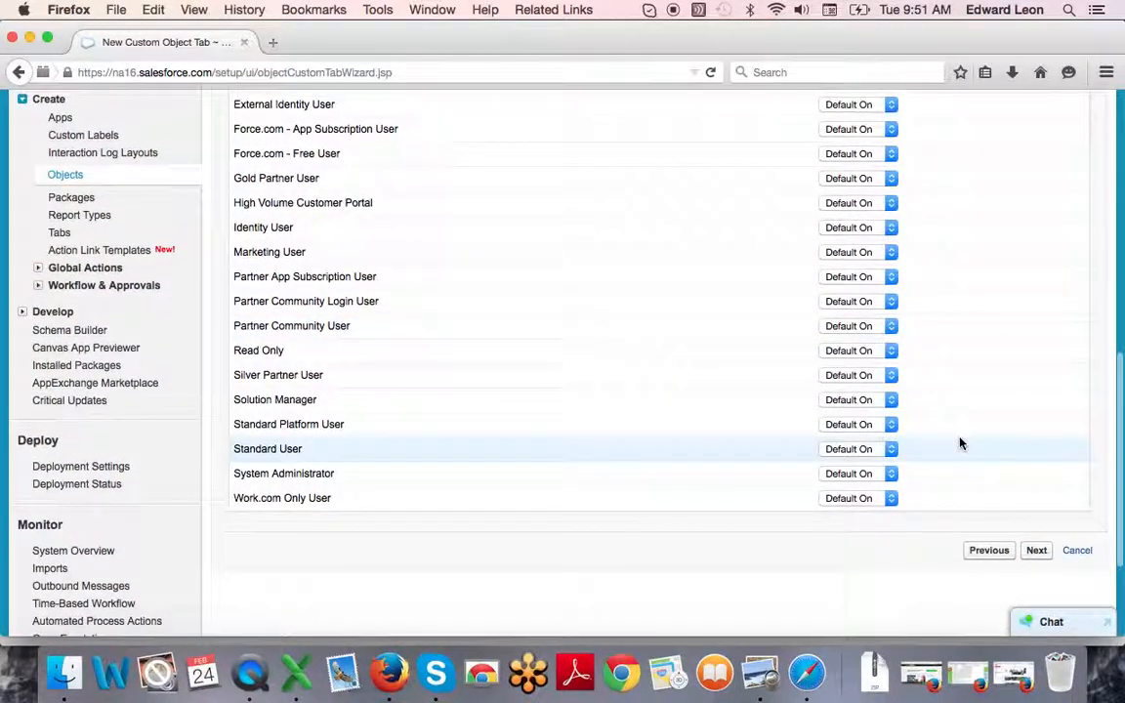
scroll(958, 444, up, 15)
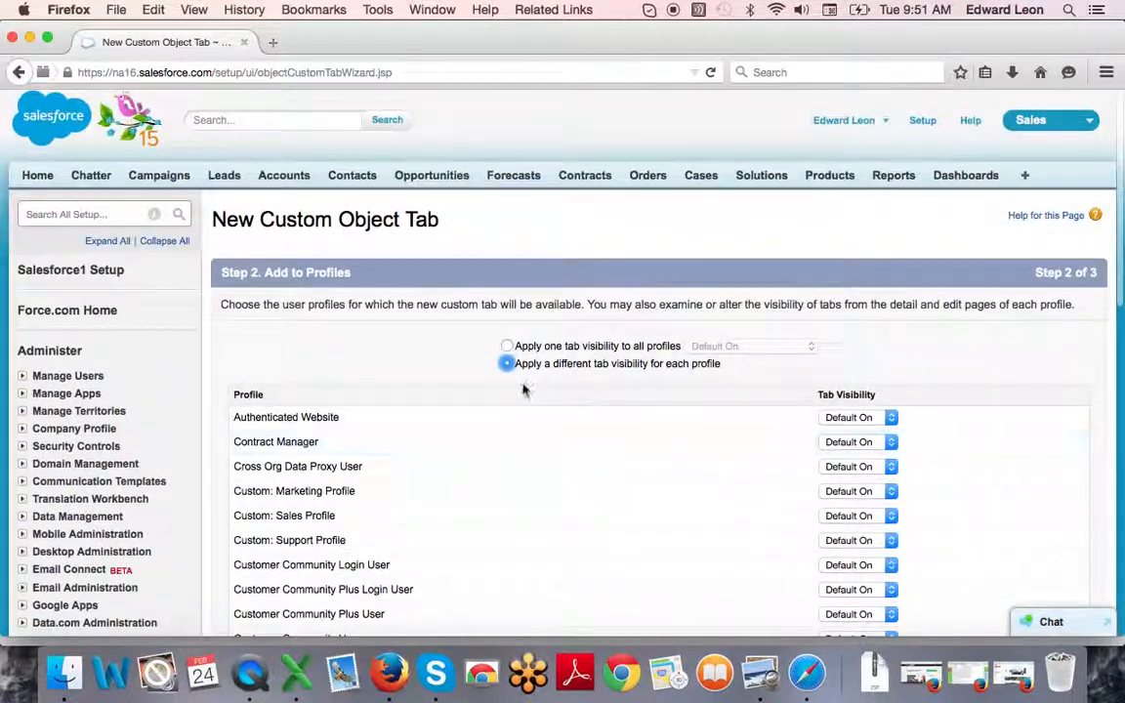
- Apply one tab visibility, Default On, to all profiles and continue to the custom app settings
click(506, 347)
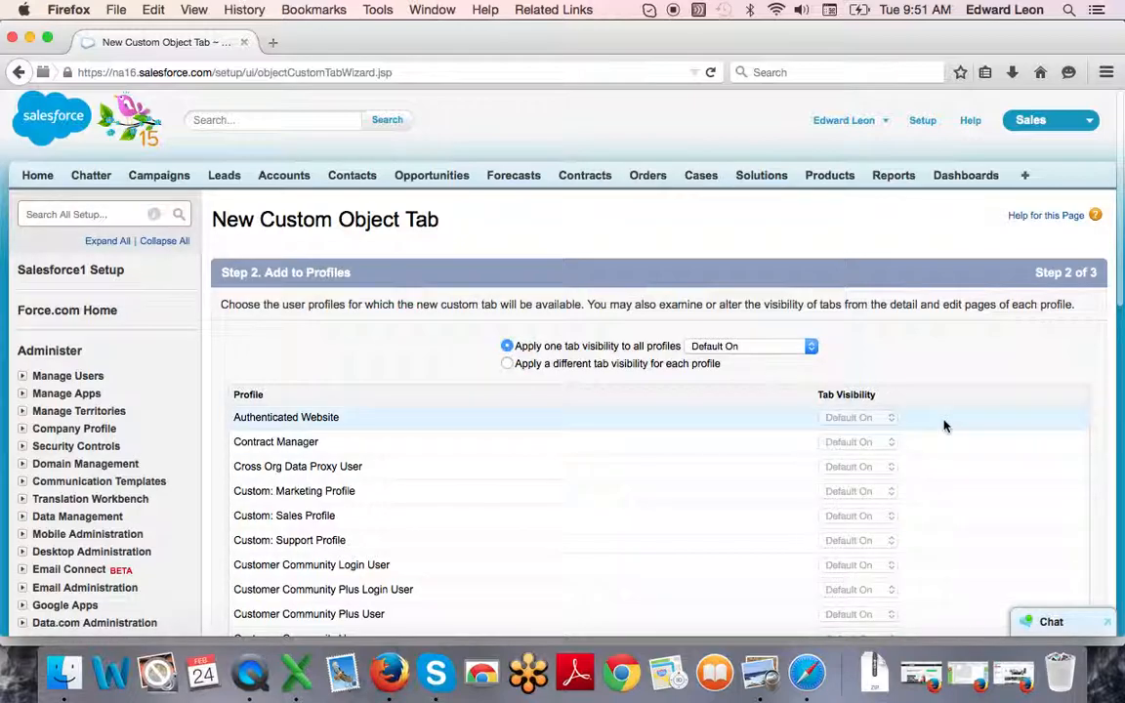
scroll(943, 424, down, 1)
scroll(943, 424, down, 15)
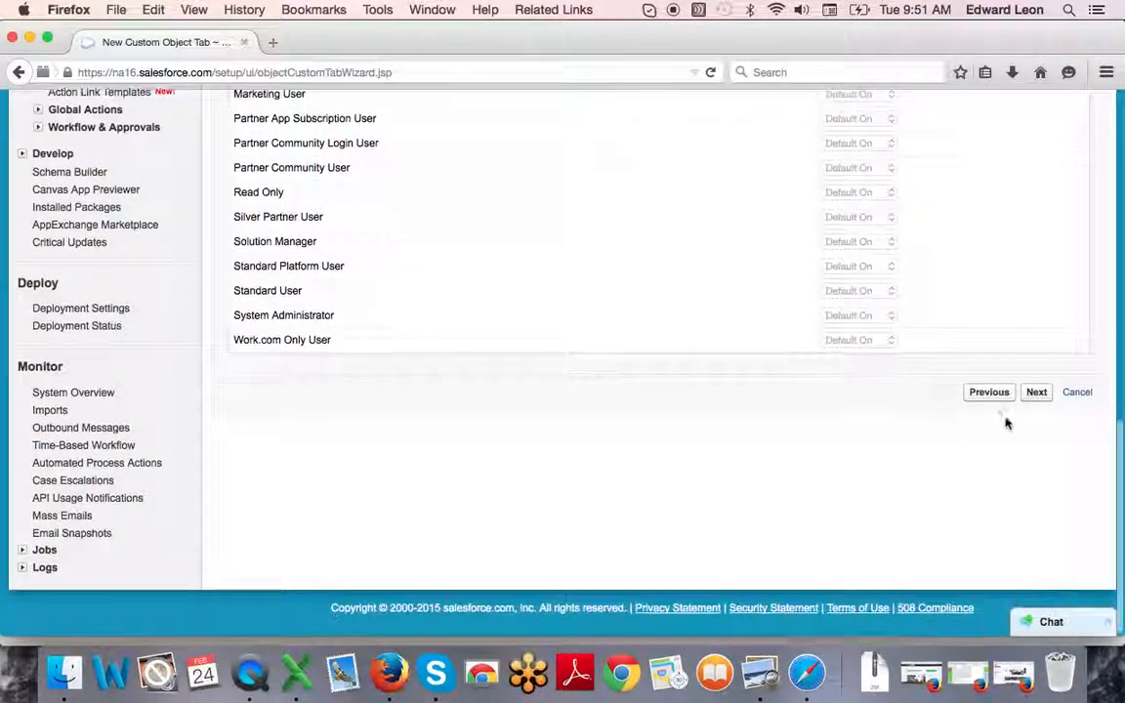
click(1040, 396)
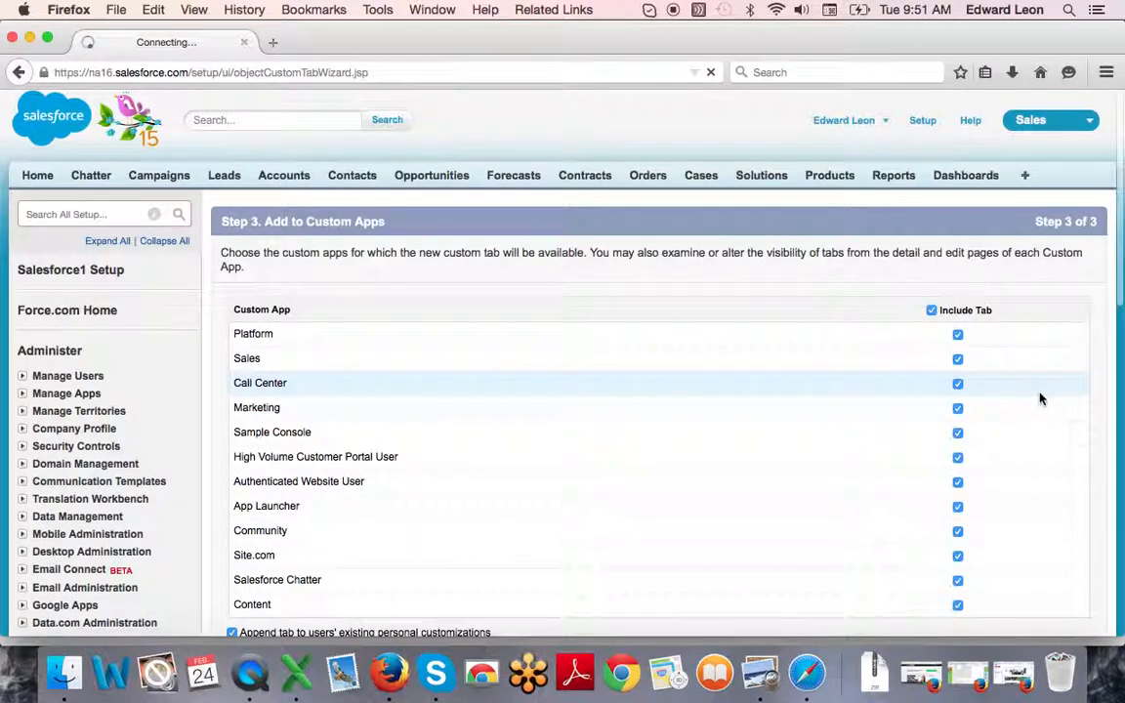
- Keep the new tab included in all custom apps and appended to users' personal customizations, and save it
scroll(1040, 397, down, 4)
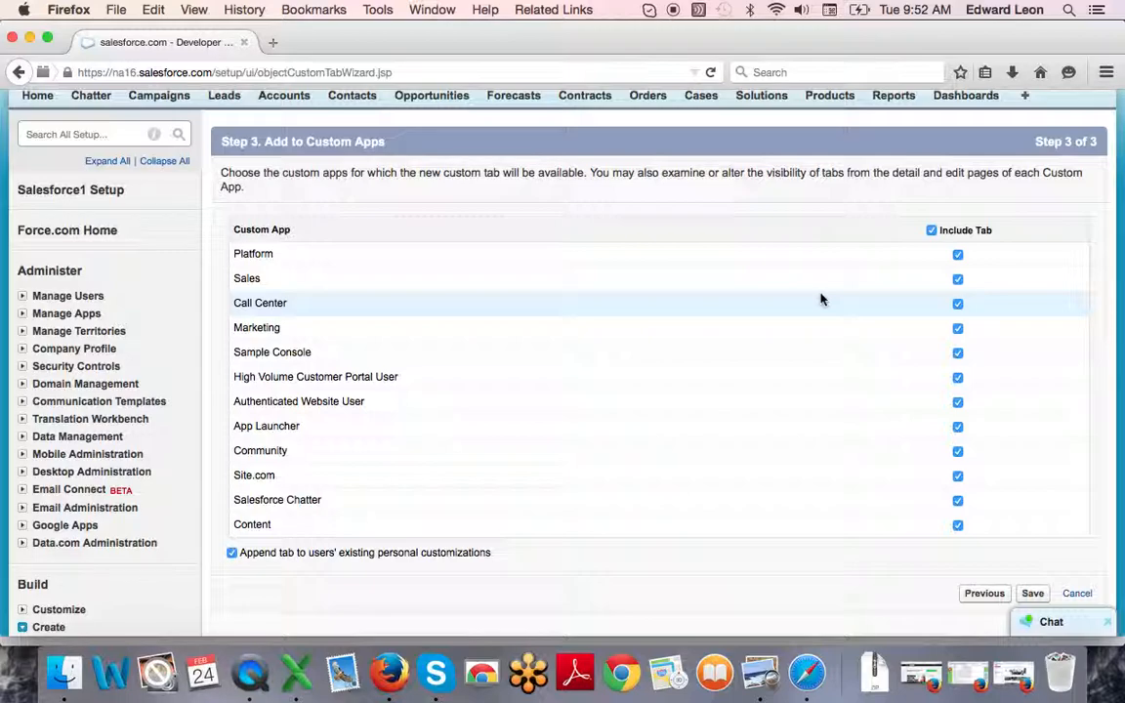
scroll(820, 300, down, 3)
click(1035, 544)
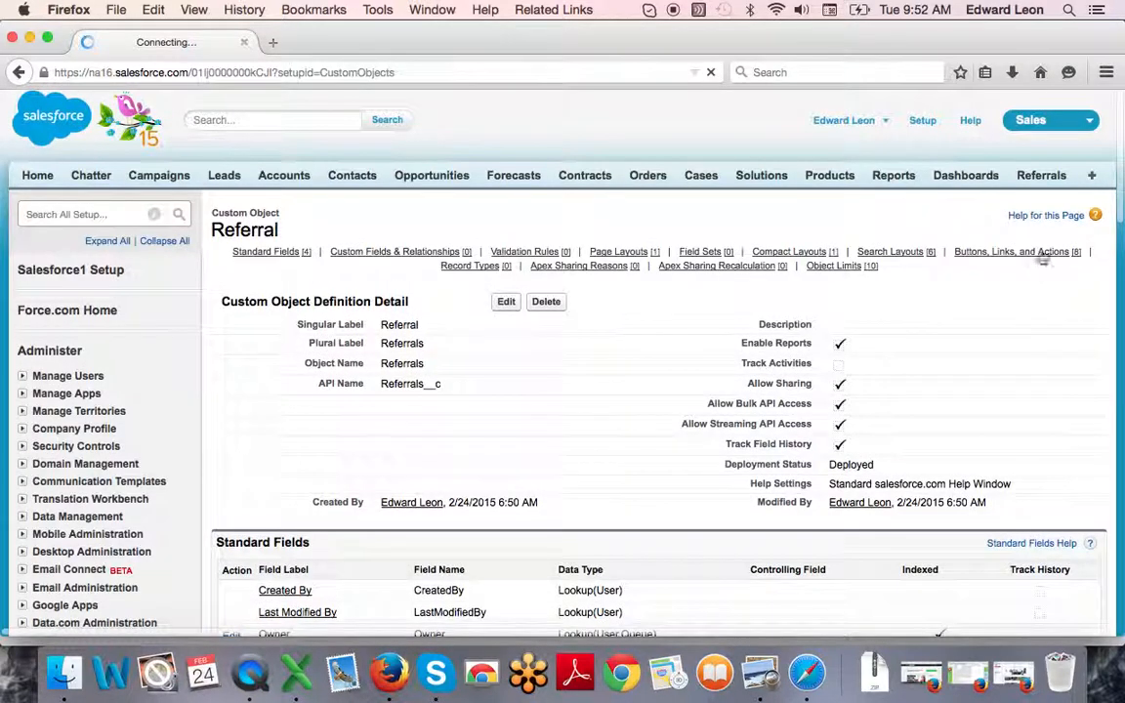
- Open the Referrals tab and bring up the new referral form to check which fields it offers
click(1042, 178)
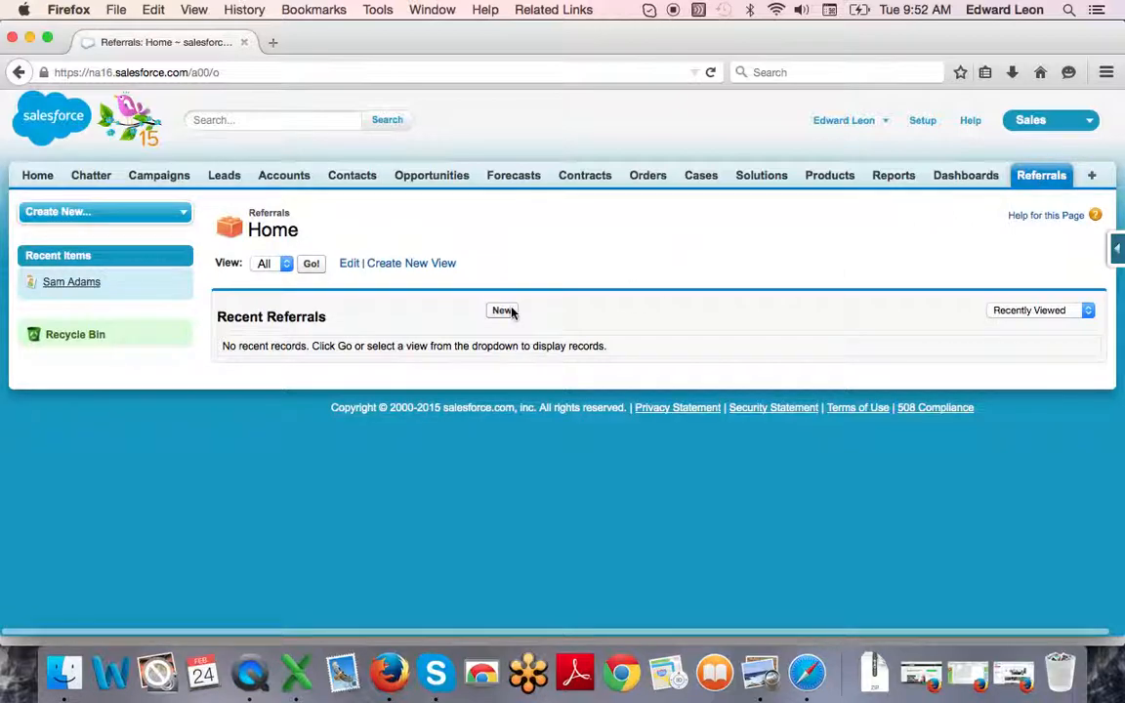
click(504, 312)
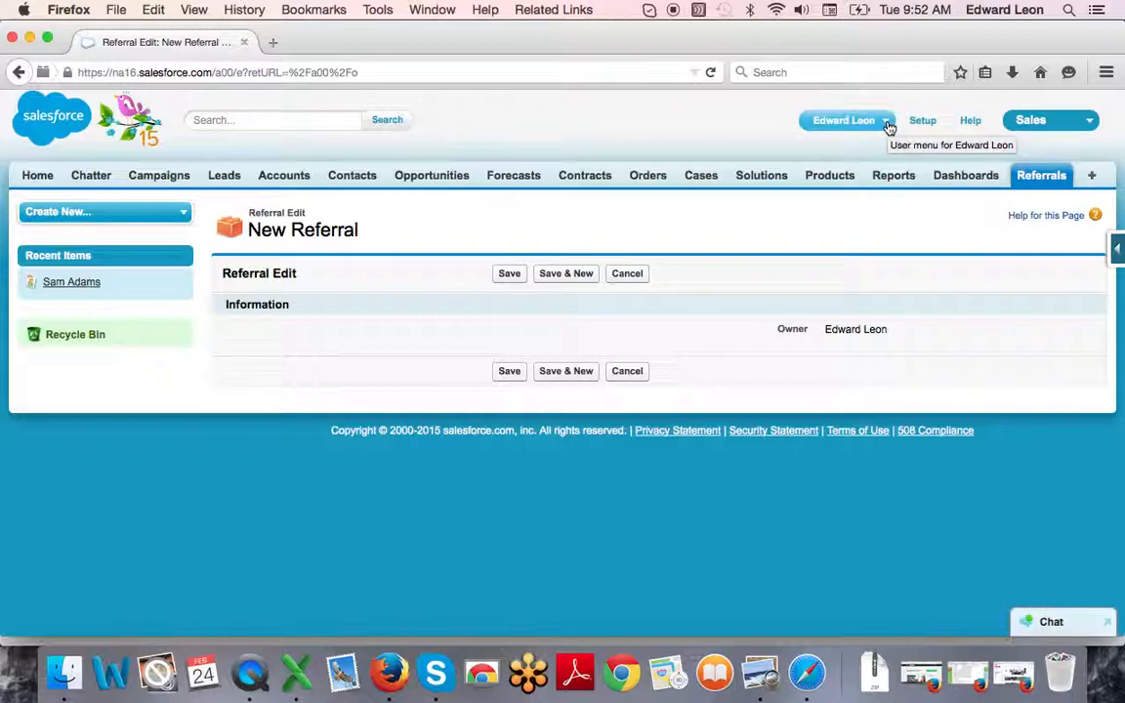
- Return to Setup and open the Referral custom object's definition from the list of custom objects
click(918, 122)
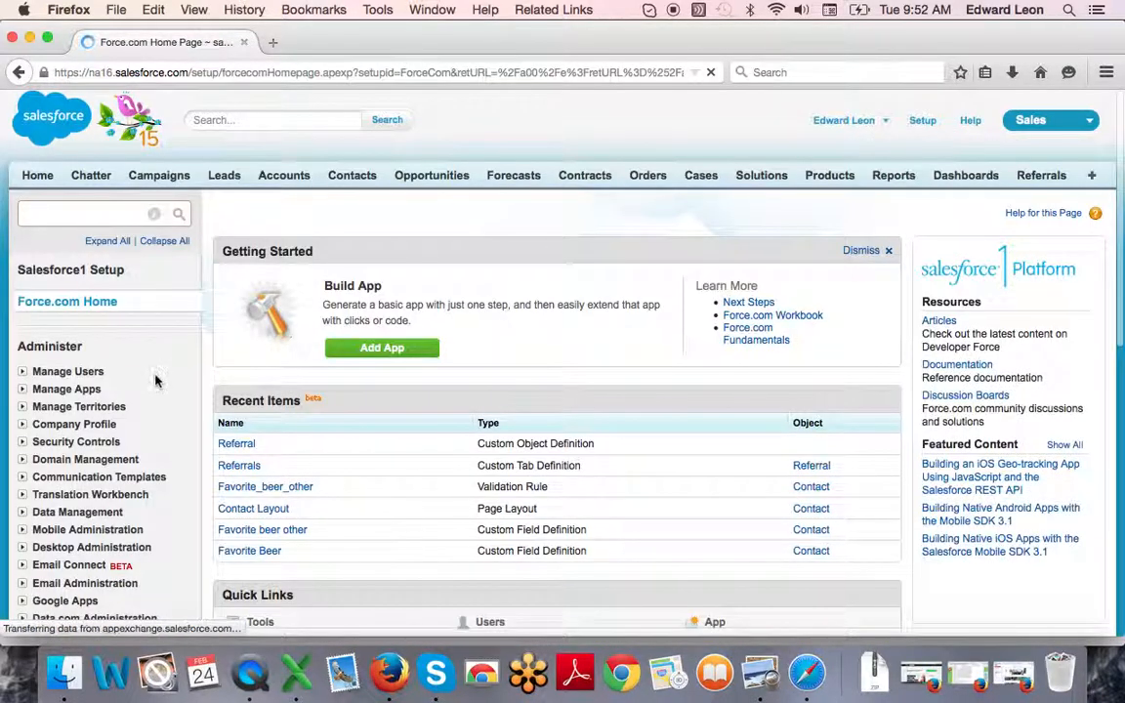
scroll(154, 380, down, 5)
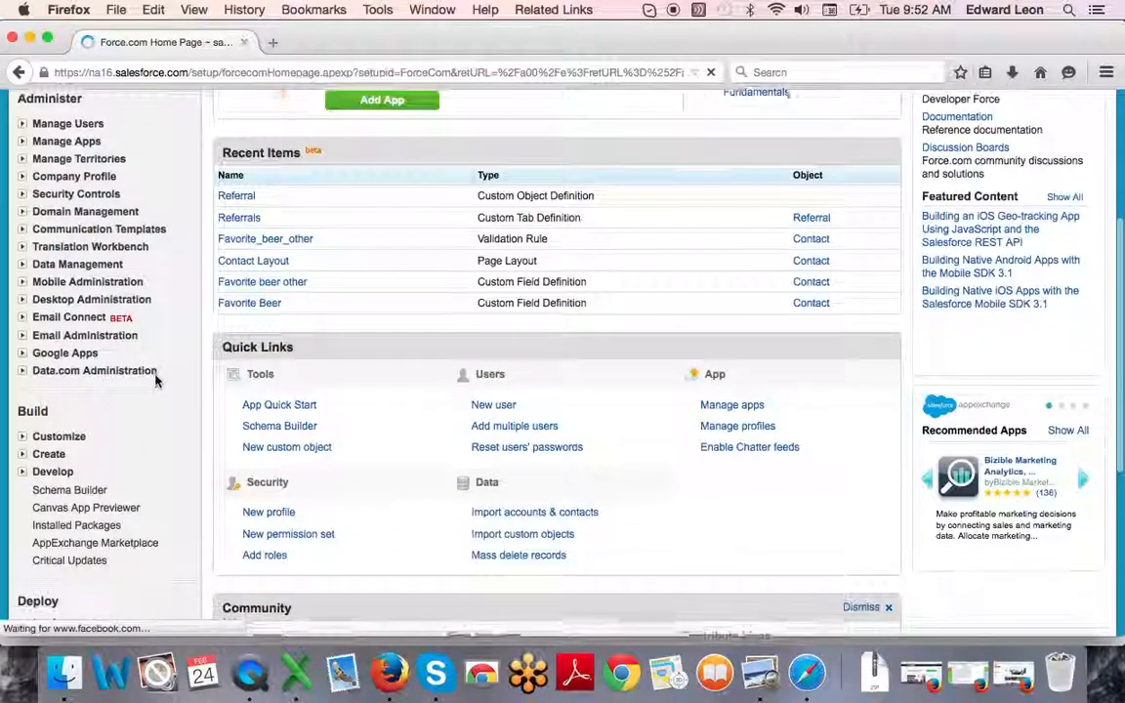
click(44, 458)
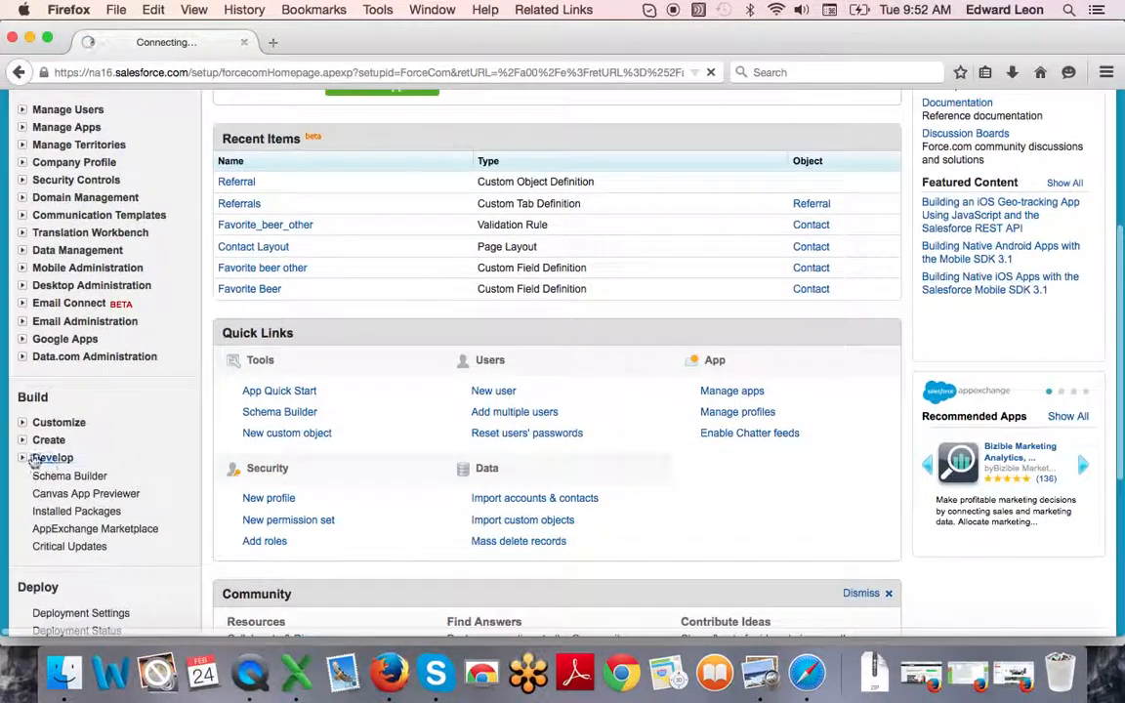
click(22, 440)
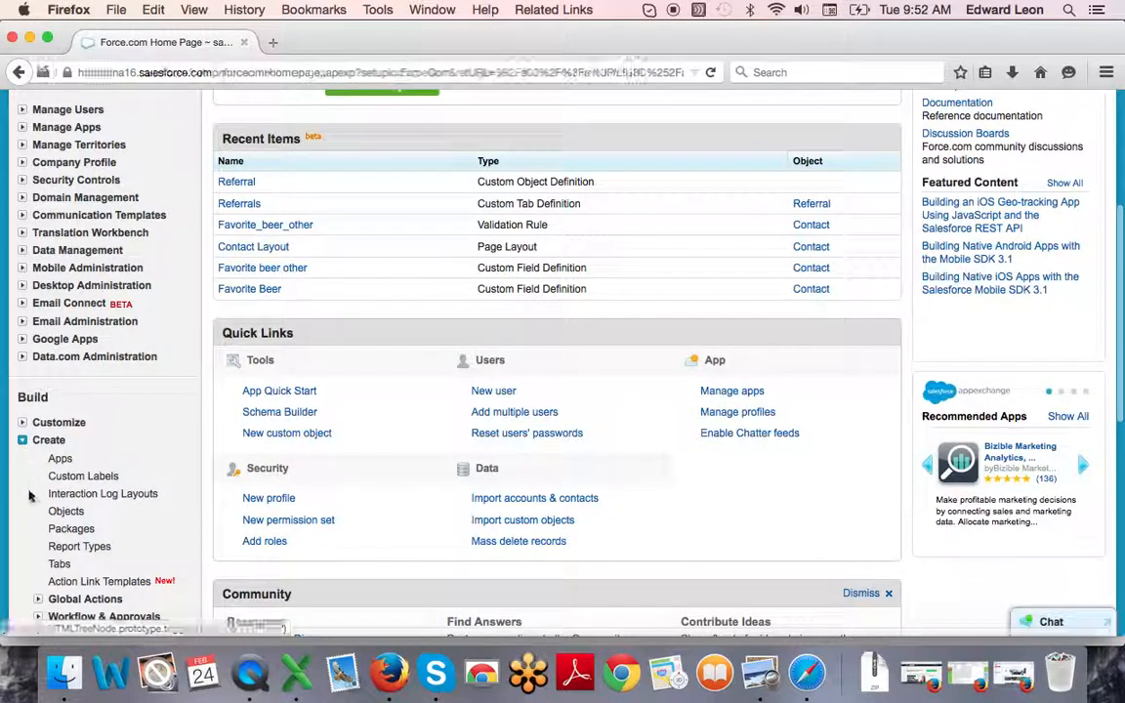
click(61, 511)
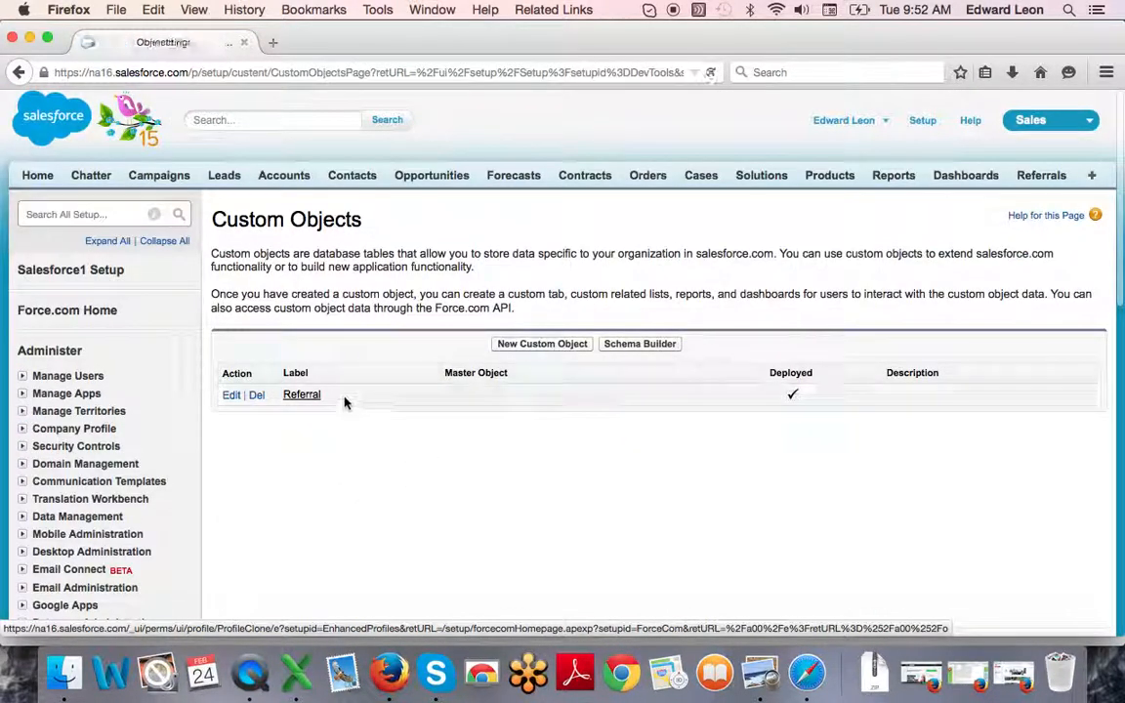
click(306, 398)
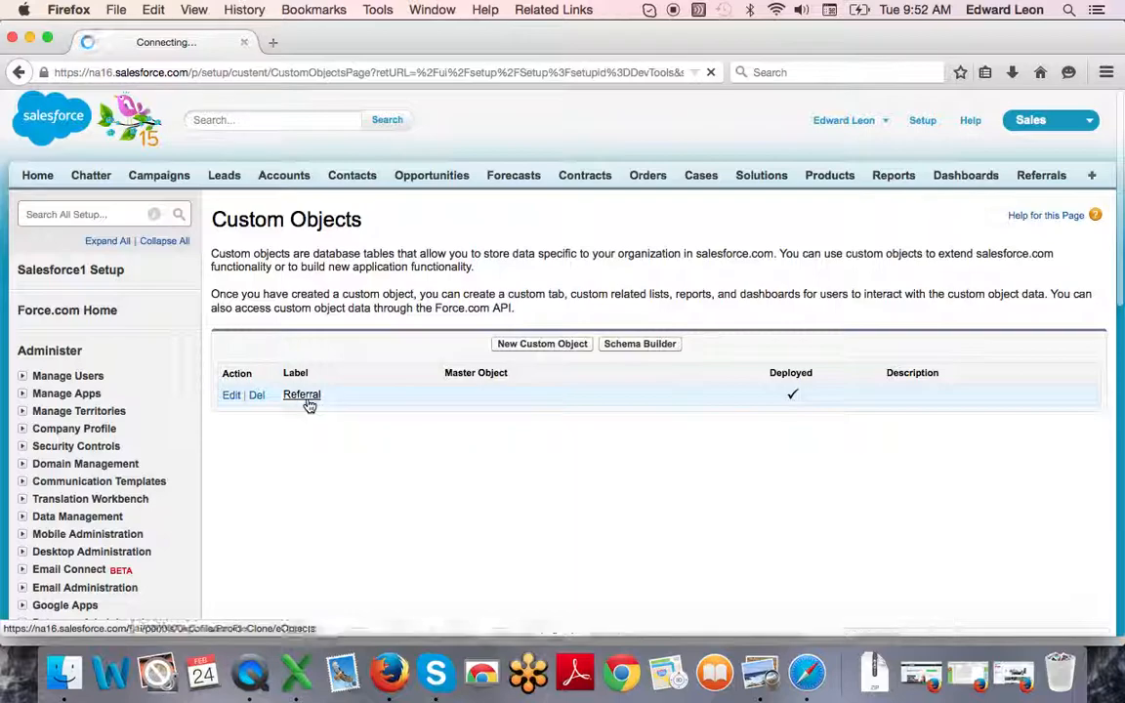
click(306, 398)
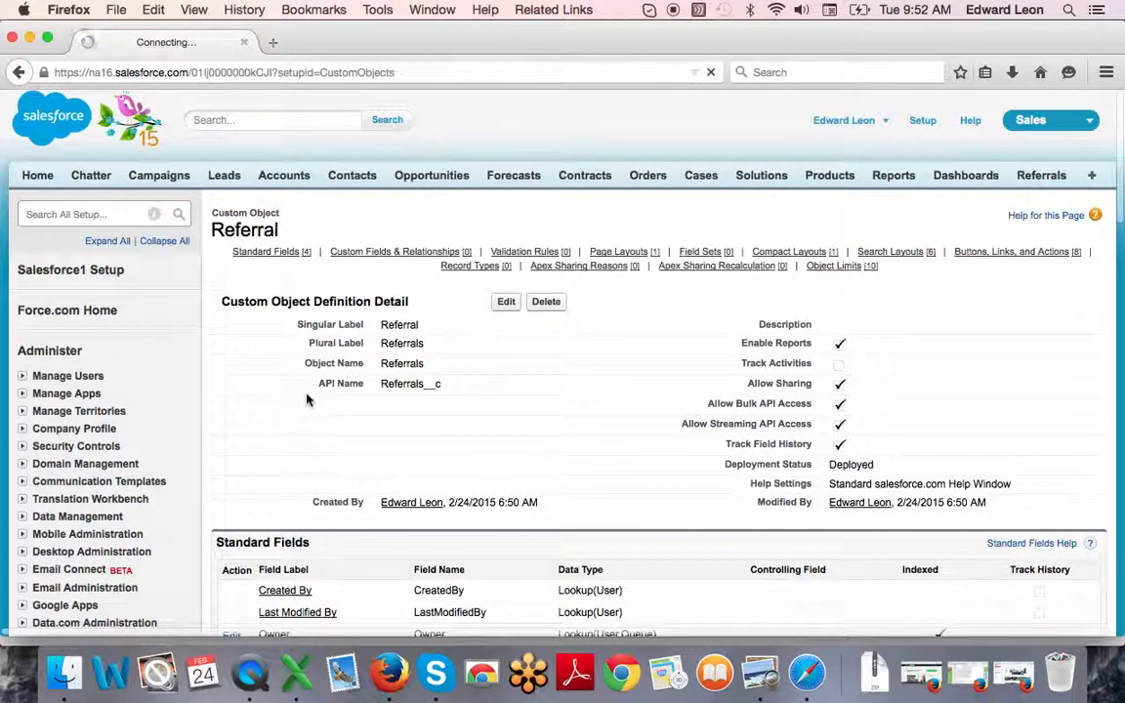
- Start a new custom field on the Referral object with the Master-Detail Relationship data type
scroll(306, 398, down, 5)
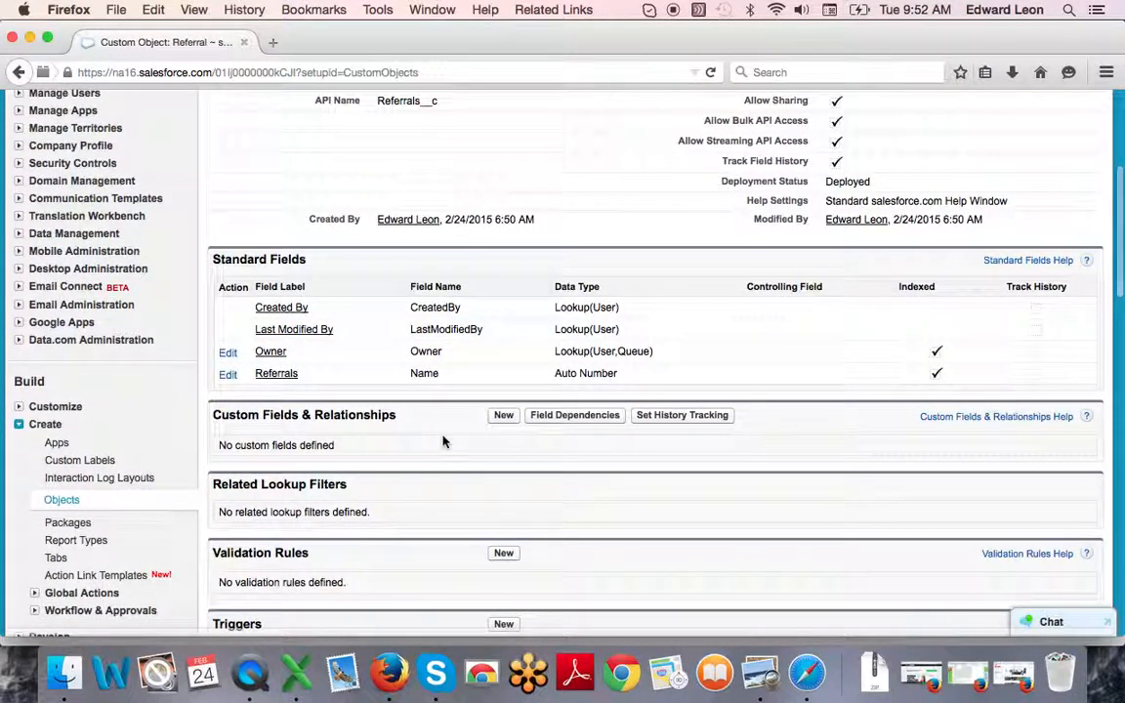
click(502, 417)
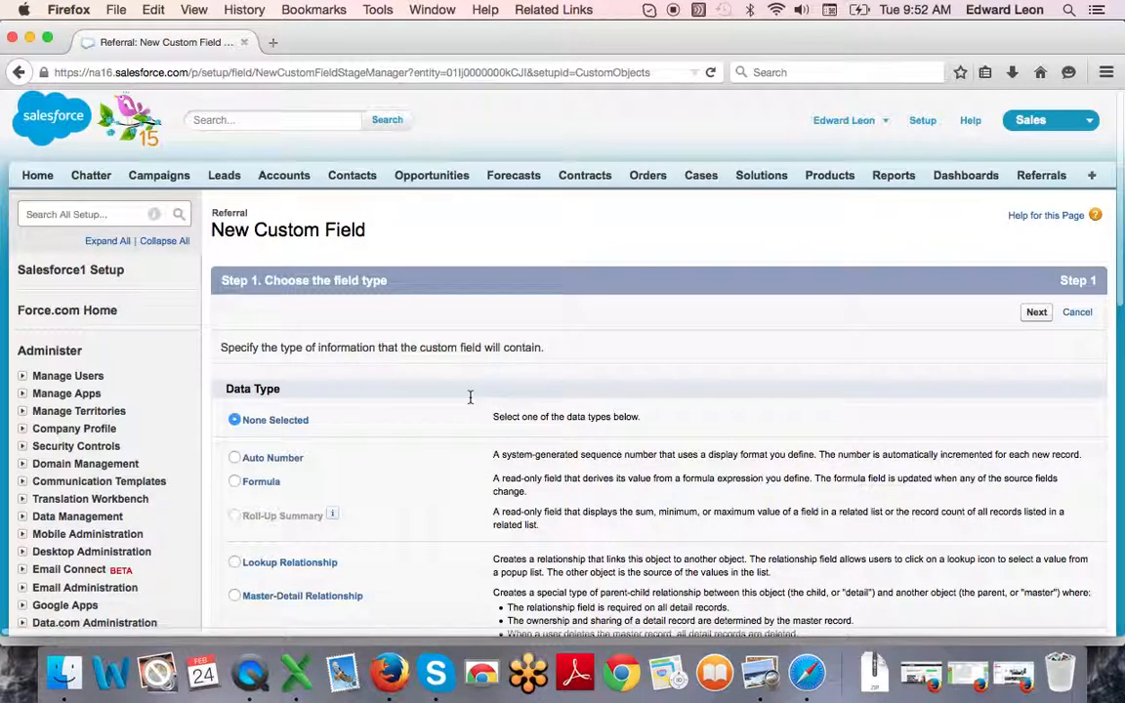
scroll(453, 381, down, 5)
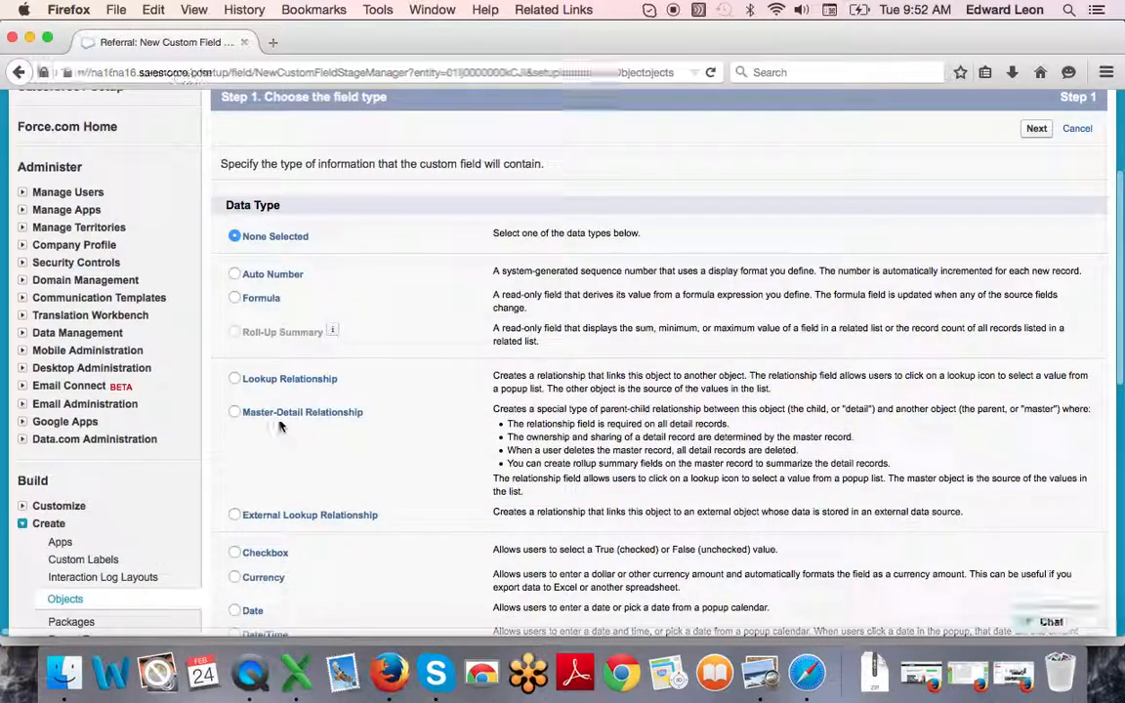
click(235, 414)
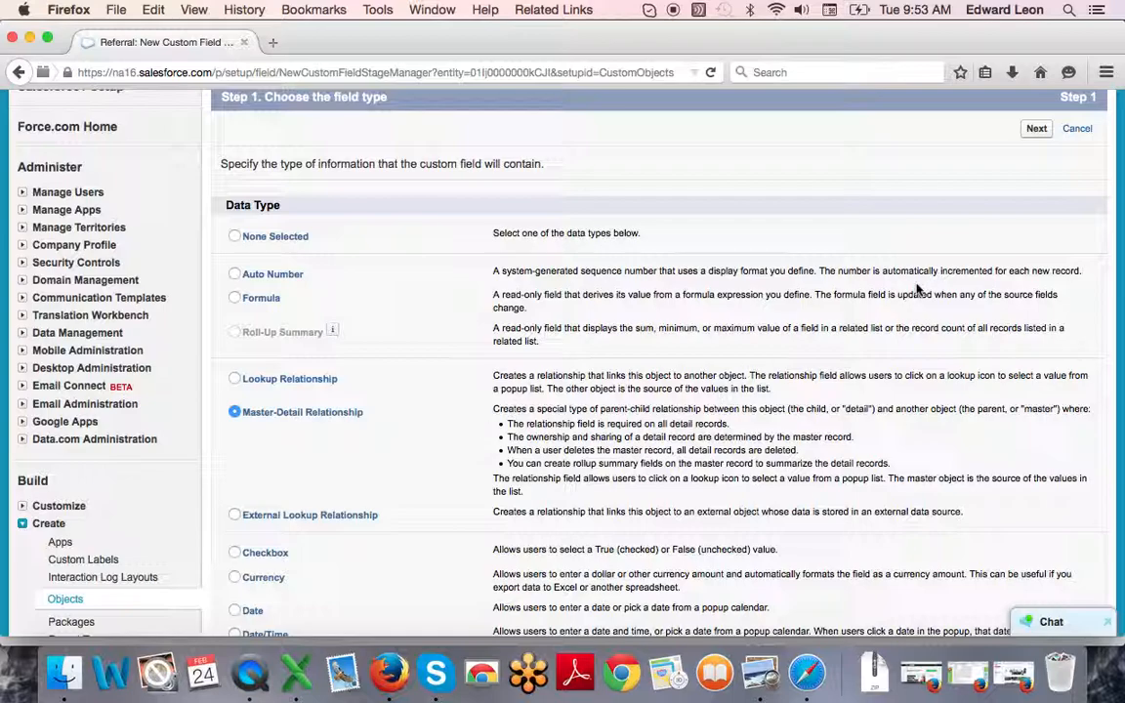
click(1036, 129)
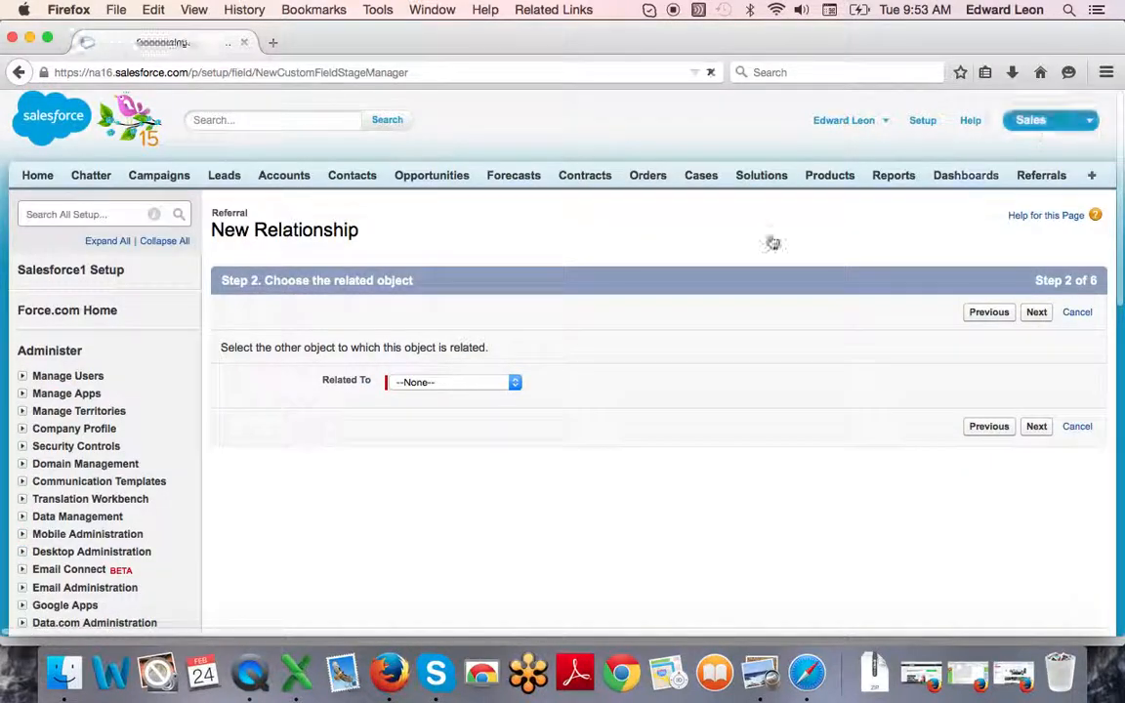
- Relate the Referral object to Account and continue to the field's label and name
click(505, 381)
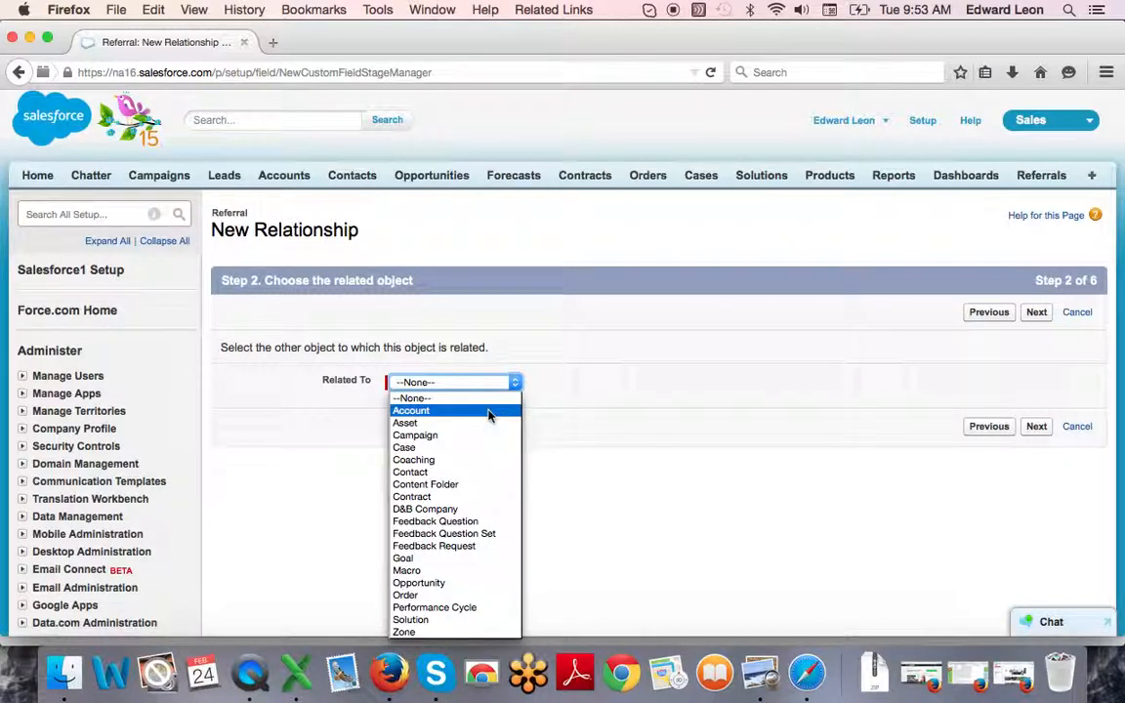
click(489, 411)
click(1037, 427)
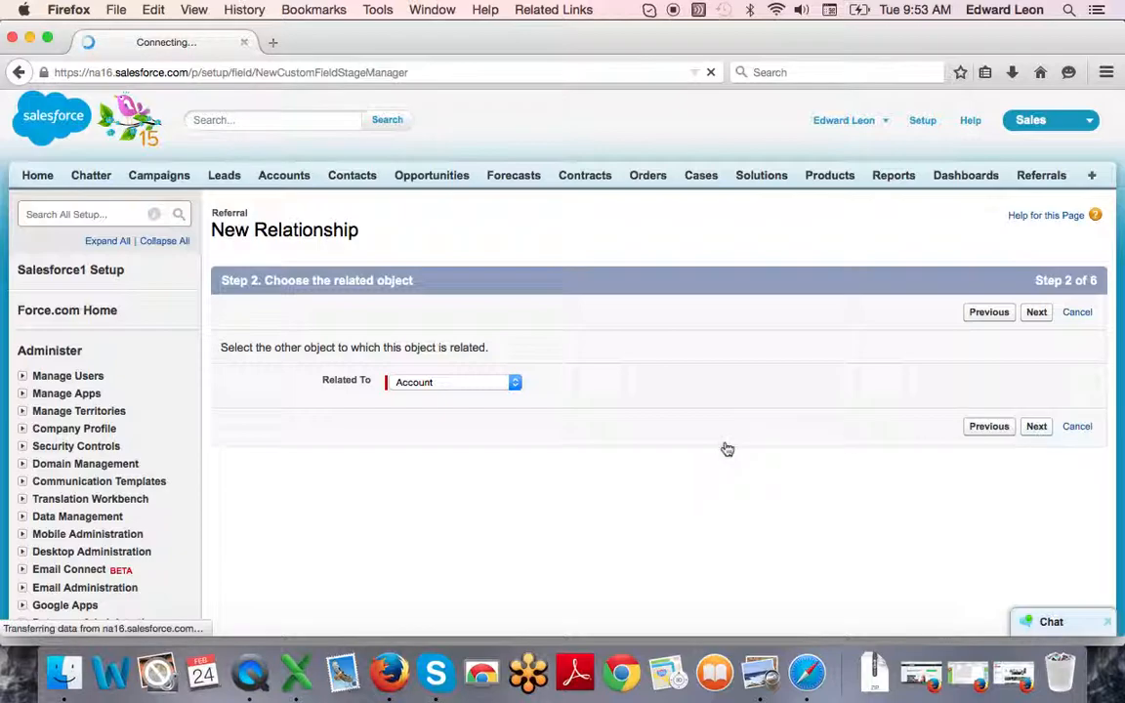
- Set the master-detail field's name to Account, using the same text as its label
click(456, 393)
click(450, 352)
double_click(450, 358)
key(super+c)
click(431, 396)
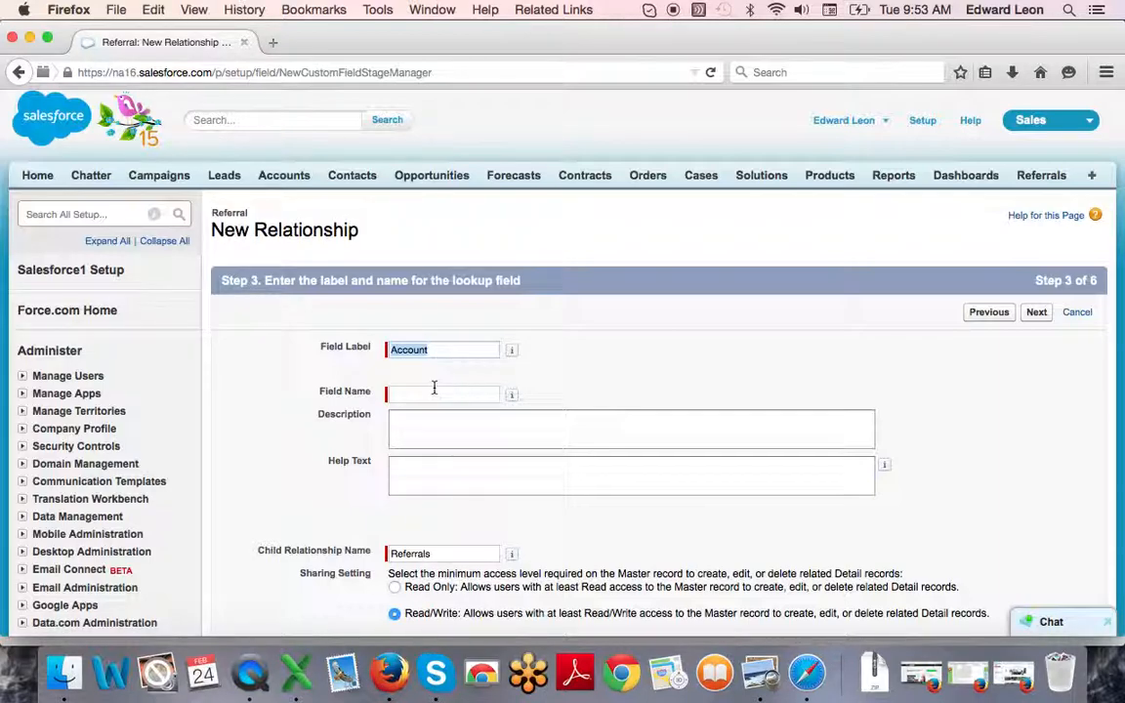
key(super+v)
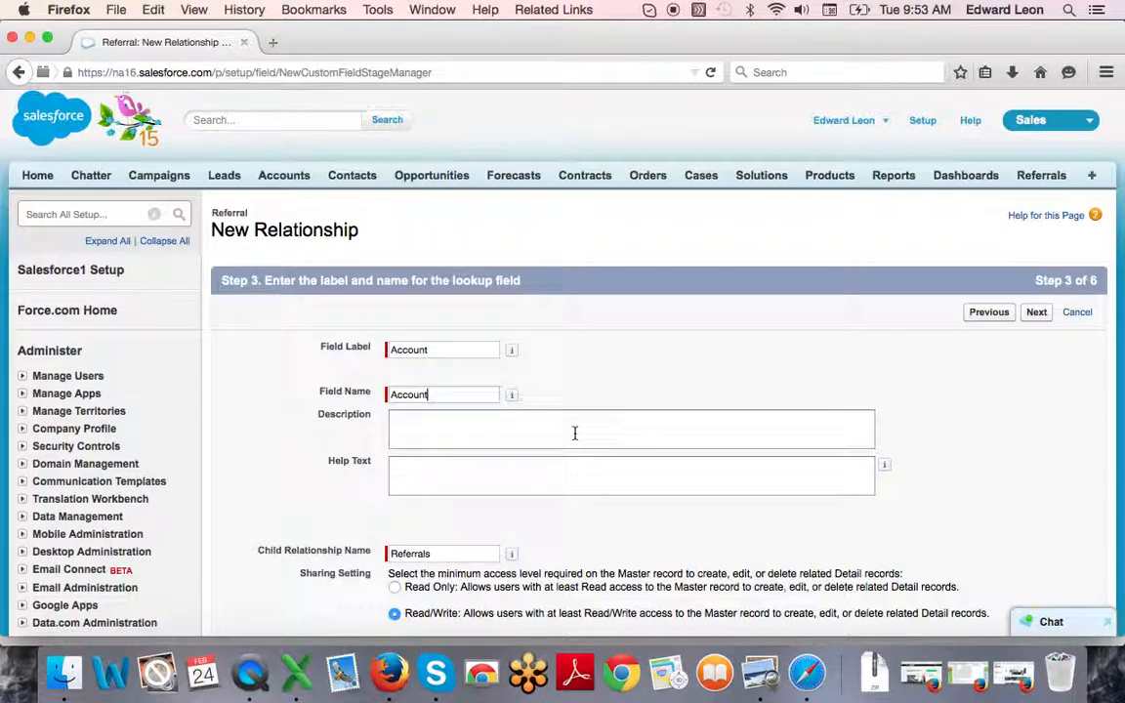
- Allow child records to be reparented to other parent records and continue to field-level security
scroll(574, 433, down, 3)
scroll(574, 433, down, 5)
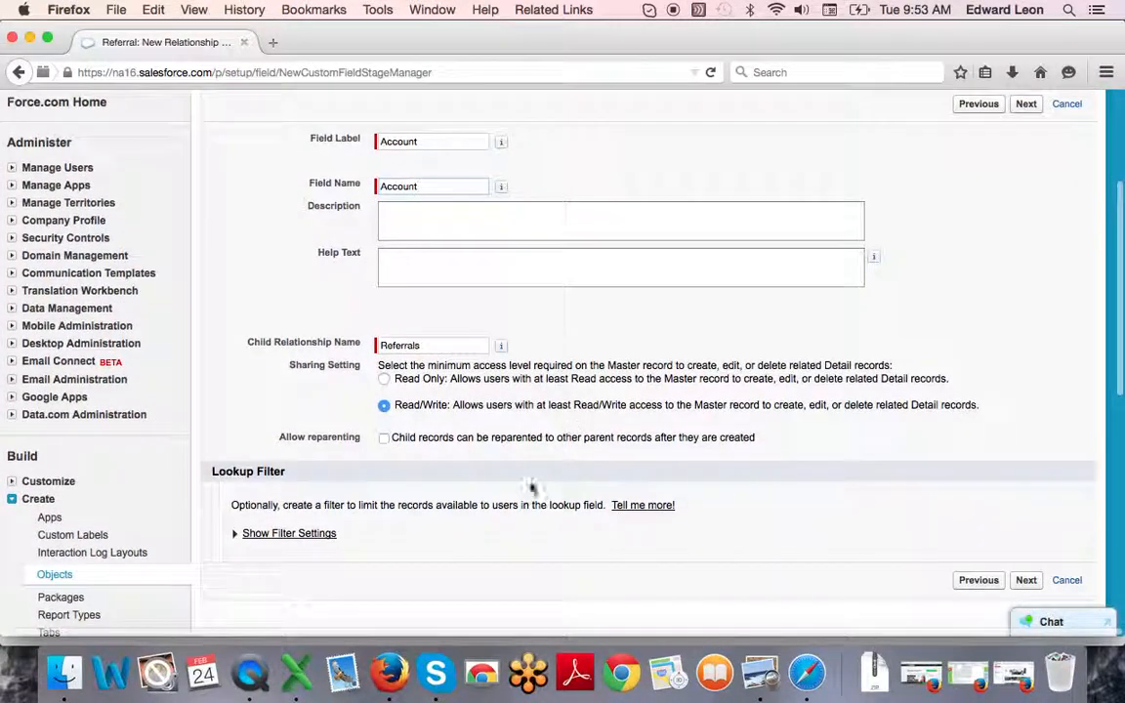
scroll(530, 484, down, 1)
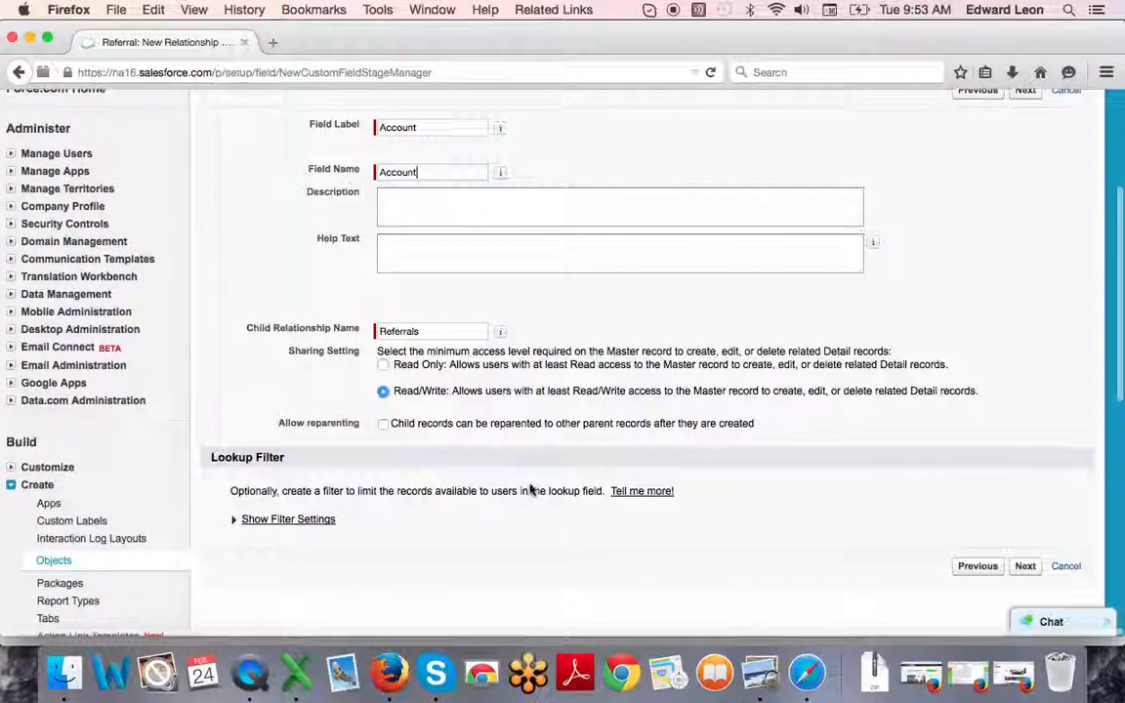
click(383, 423)
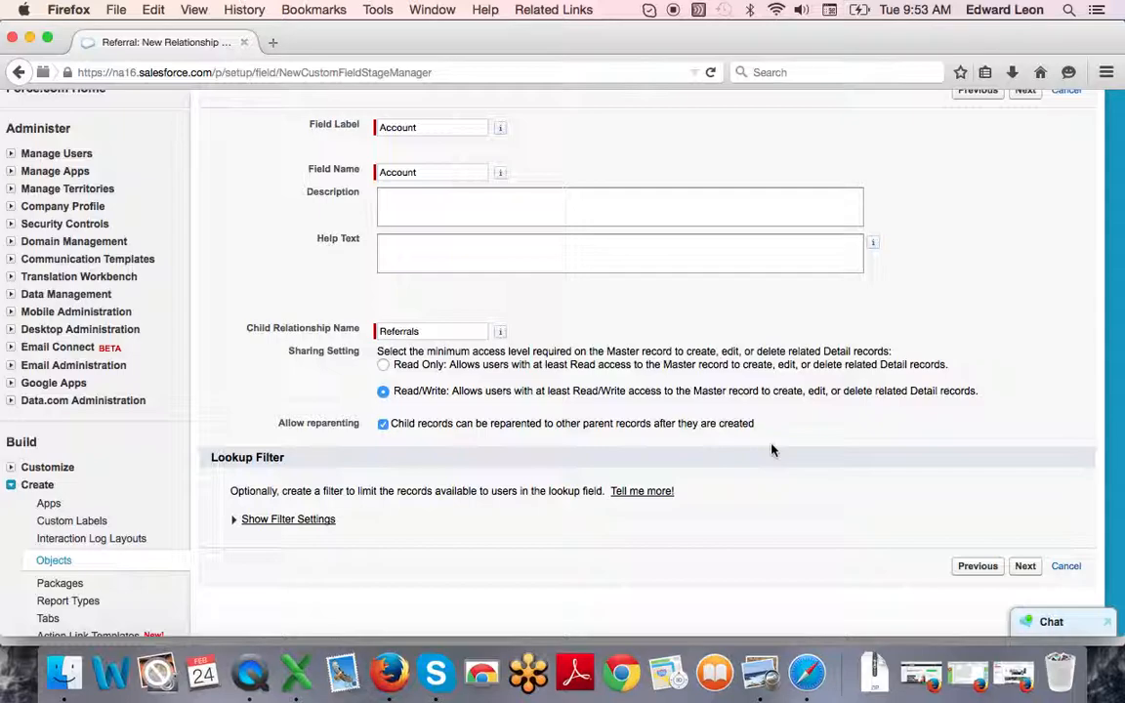
scroll(771, 451, up, 3)
click(1025, 196)
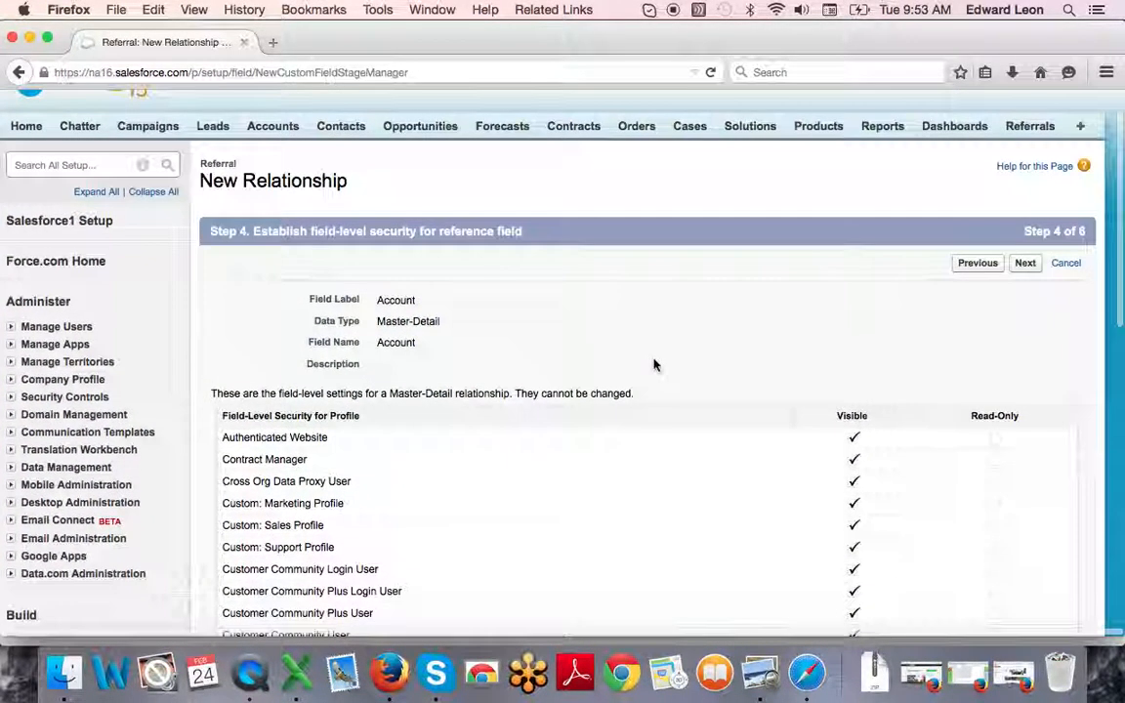
- Accept the default field-level security, page layouts and related lists for the Account master-detail field and save it
scroll(654, 365, down, 2)
scroll(668, 454, down, 2)
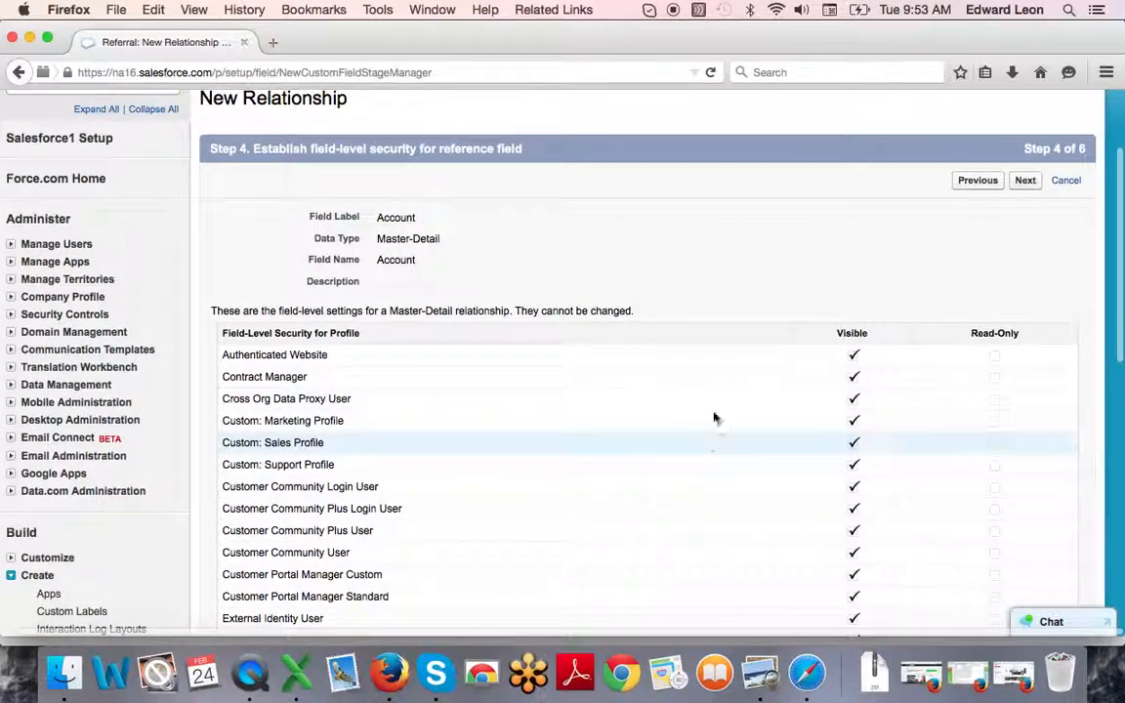
click(1026, 182)
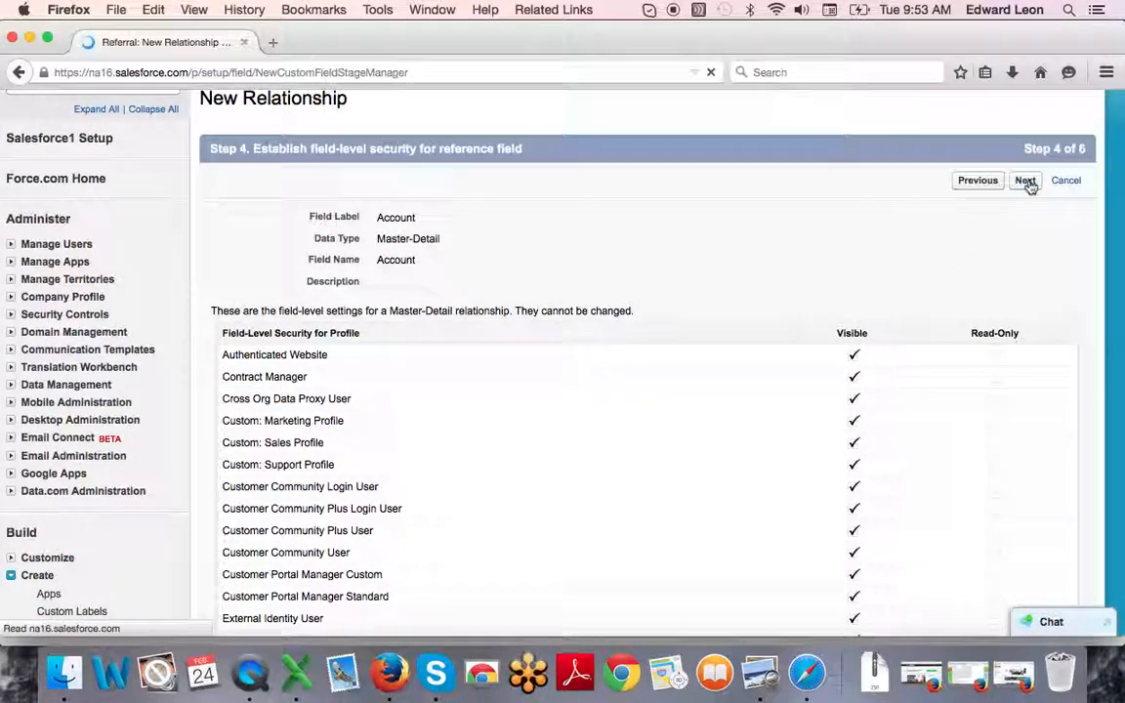
scroll(768, 402, down, 2)
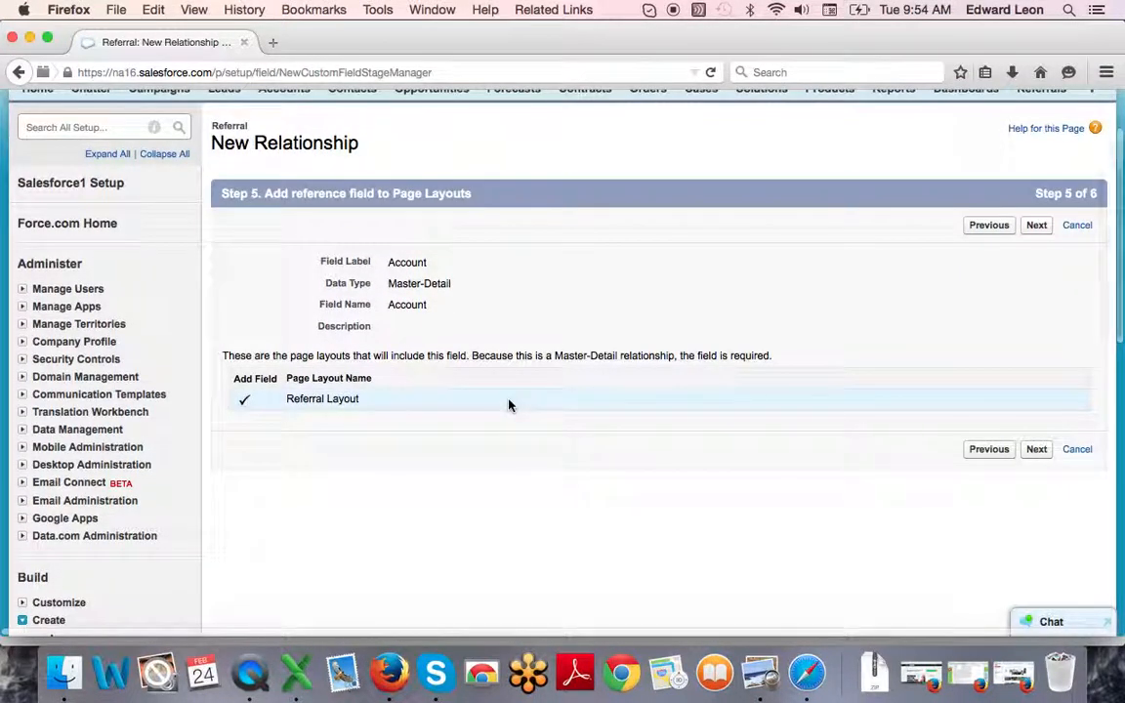
click(1038, 227)
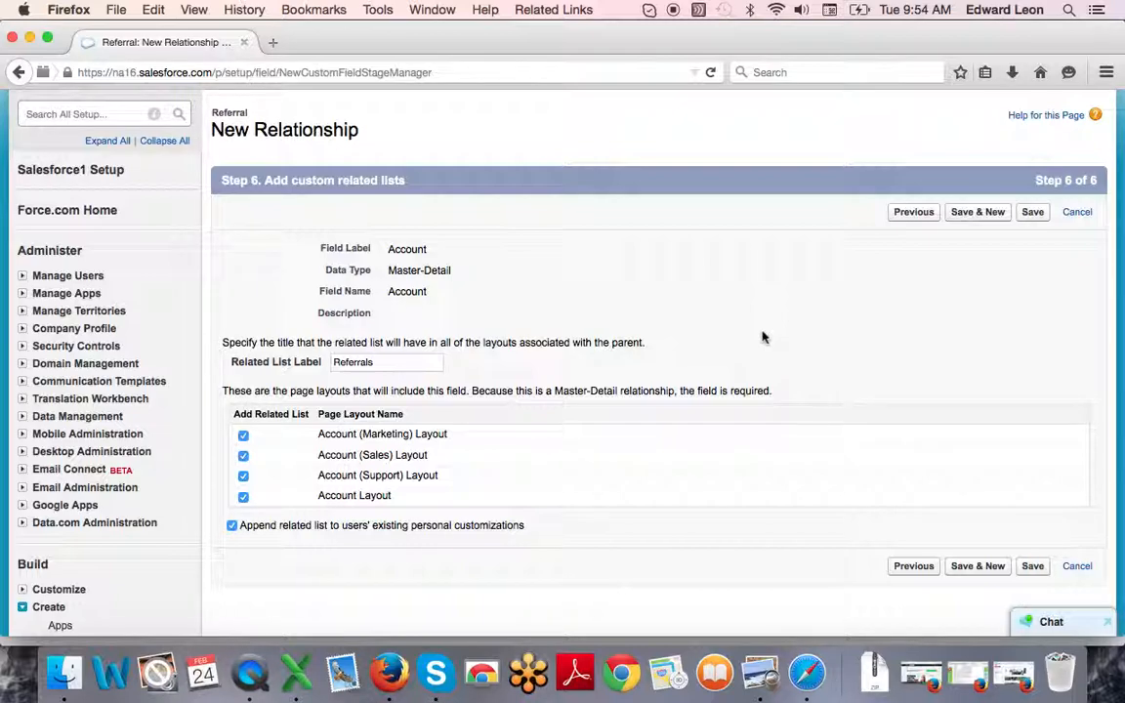
click(1032, 213)
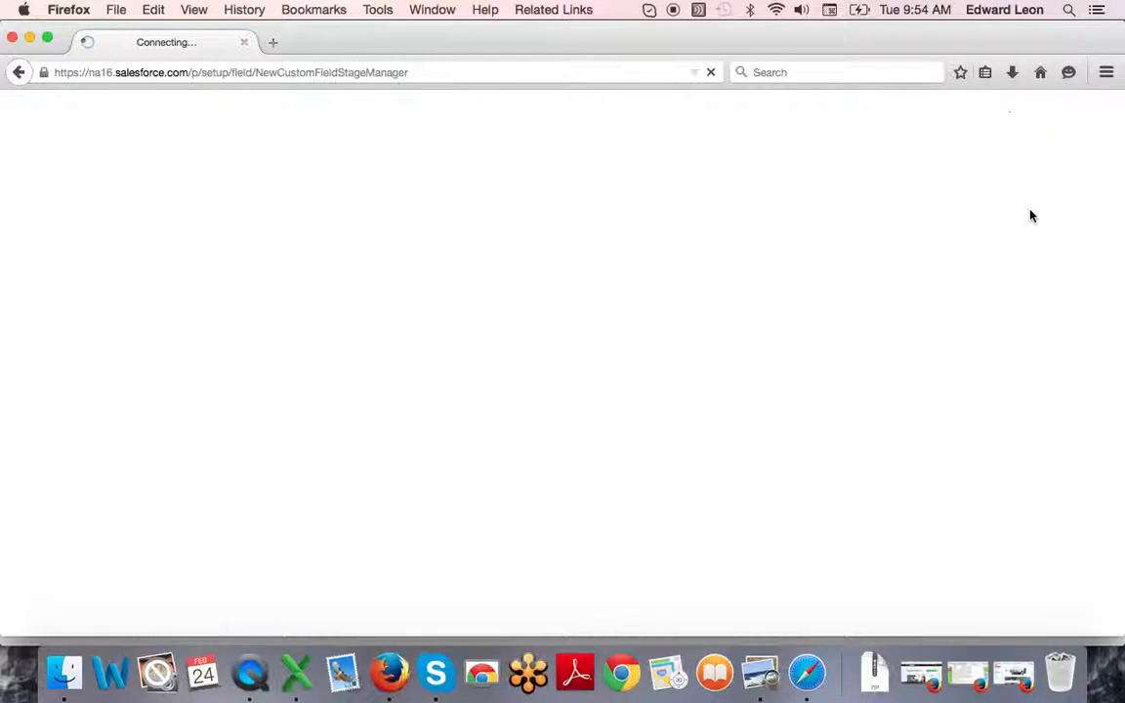
- Start another custom field on the Referral object with the Lookup Relationship data type
scroll(703, 400, down, 2)
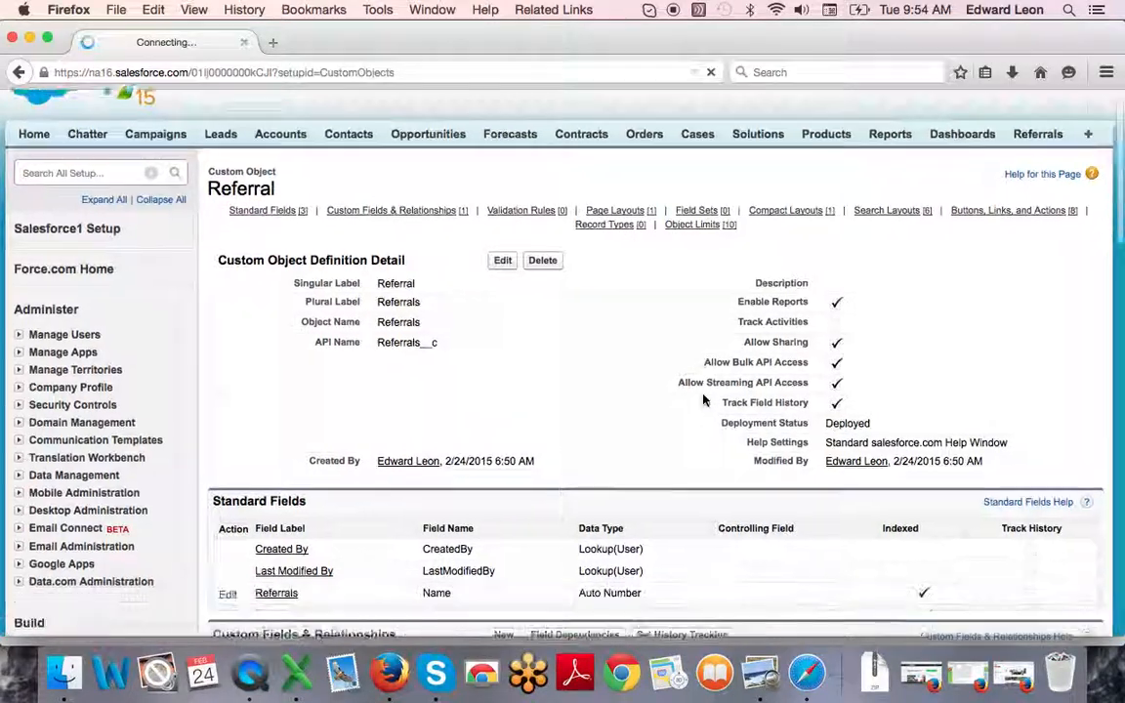
scroll(703, 401, down, 3)
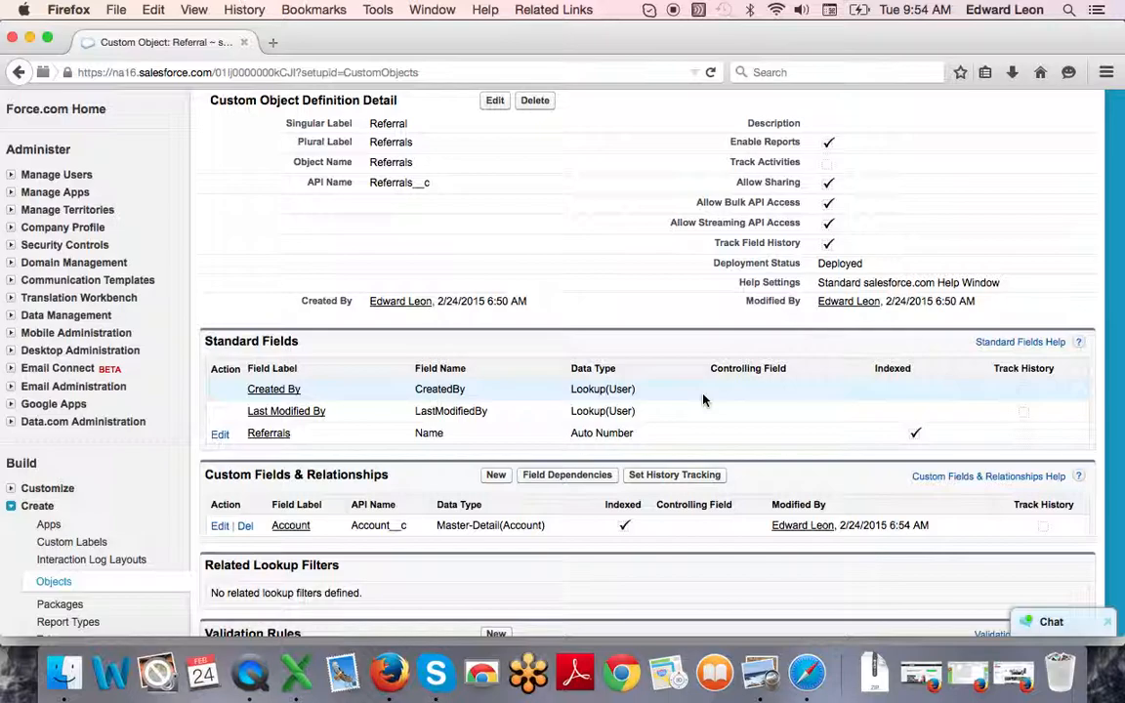
scroll(703, 398, down, 3)
click(497, 411)
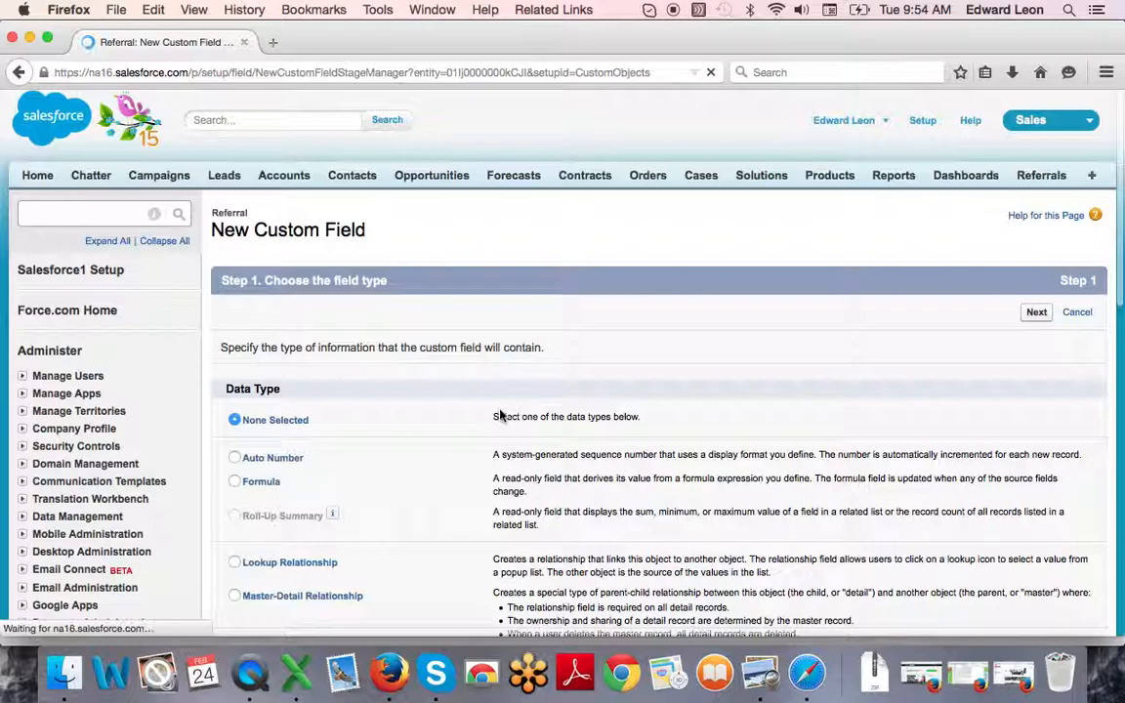
scroll(502, 417, down, 4)
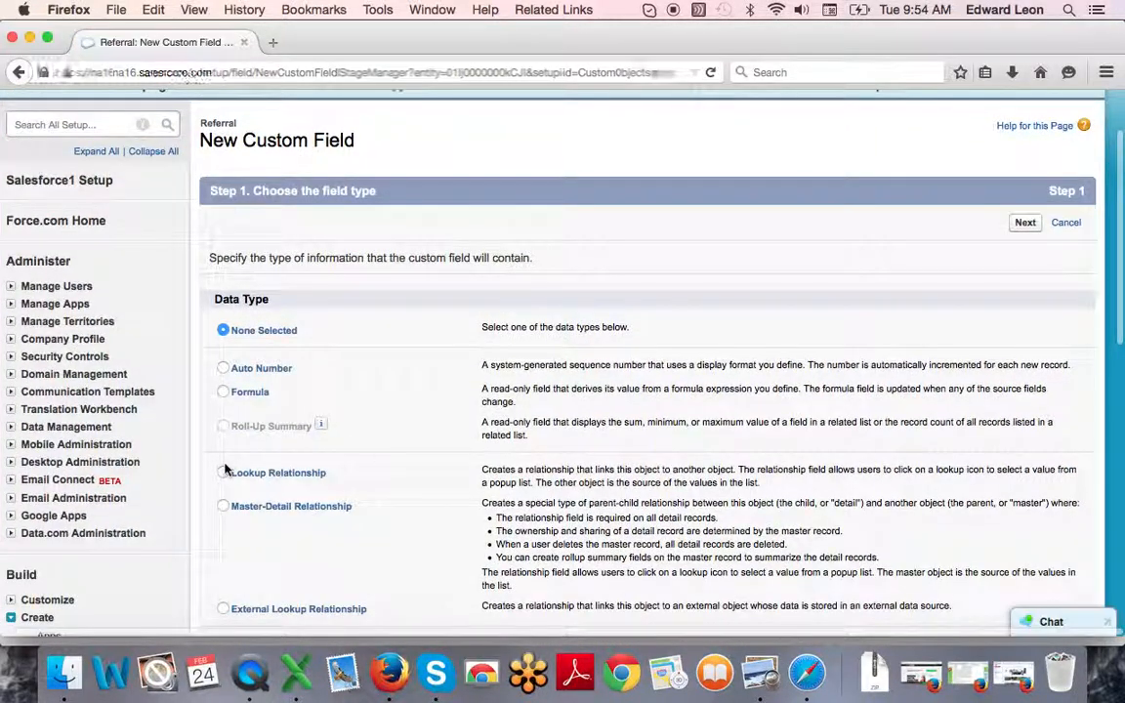
click(223, 472)
scroll(759, 359, down, 2)
click(1024, 186)
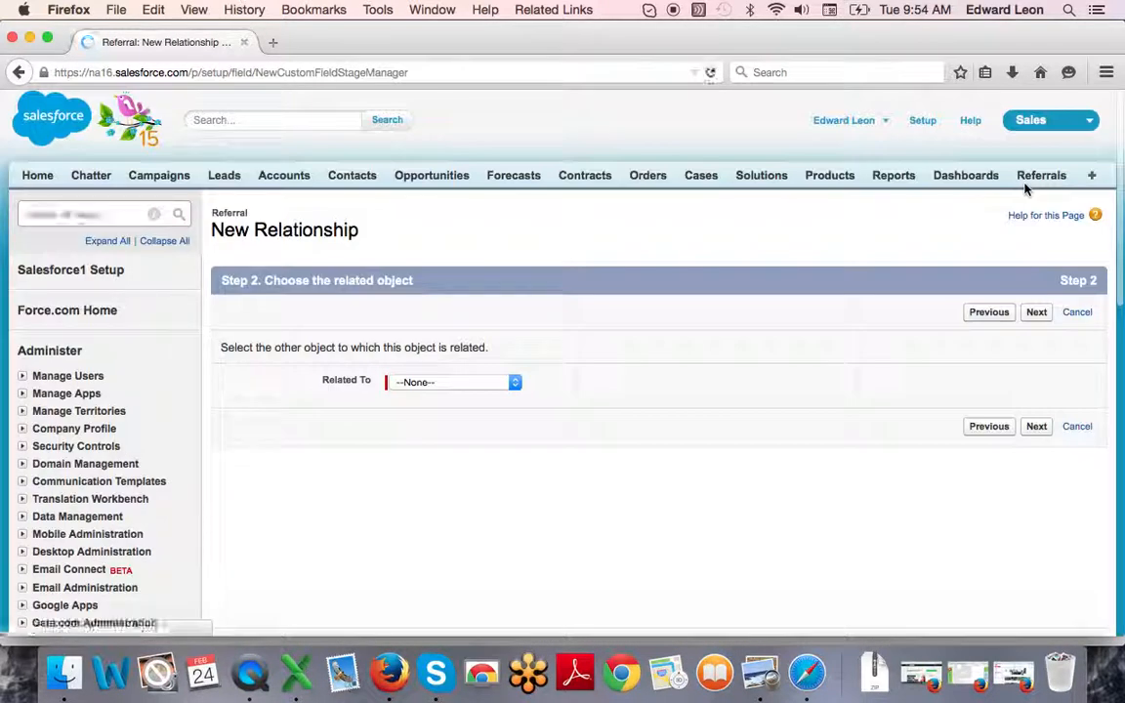
- Relate the lookup field to the Contact object and continue to its label and name
click(514, 382)
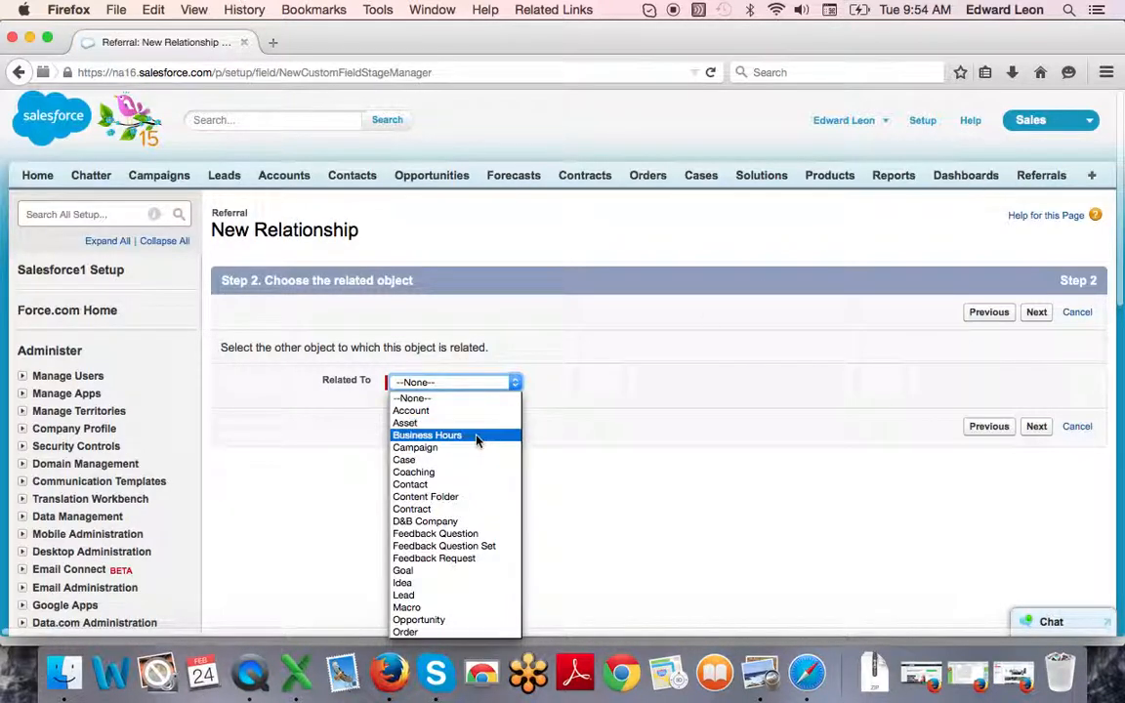
click(453, 483)
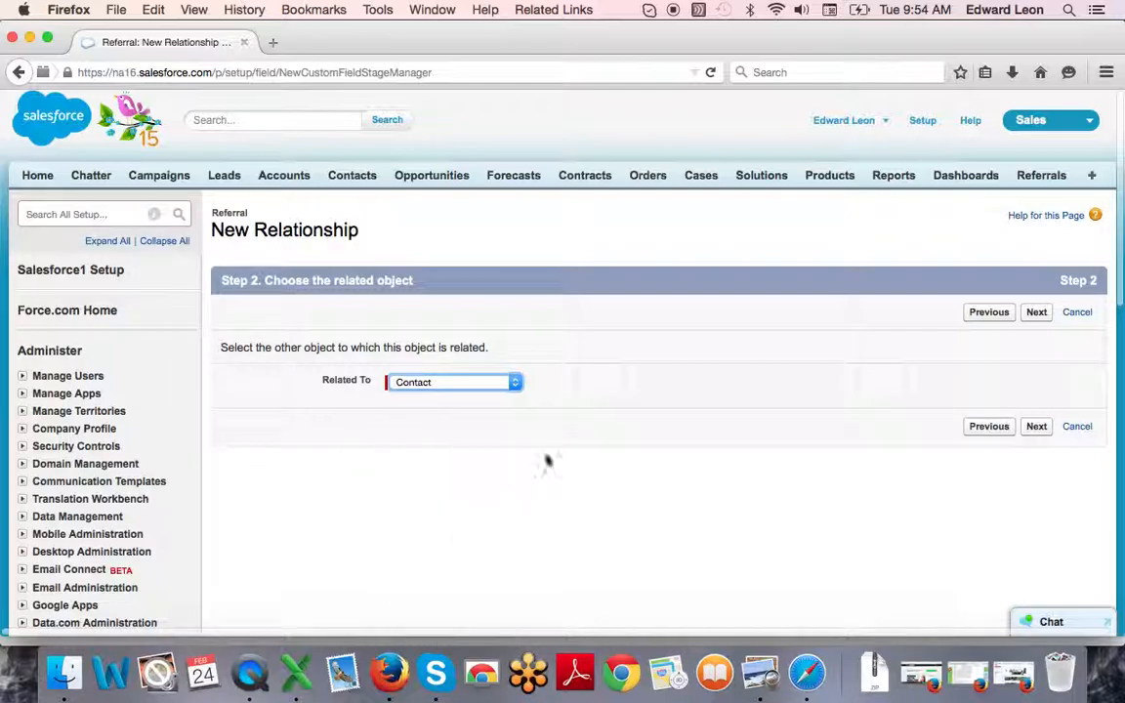
click(1035, 427)
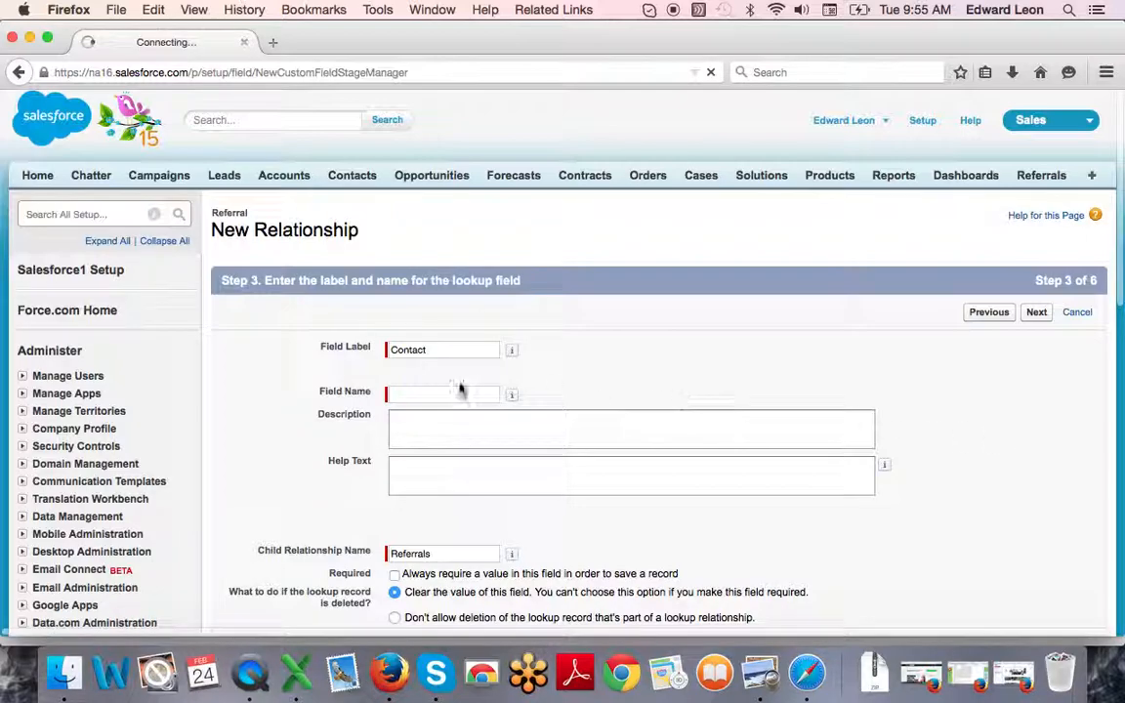
- Set the lookup field's name to Contact, matching its label, and continue to field-level security
double_click(453, 350)
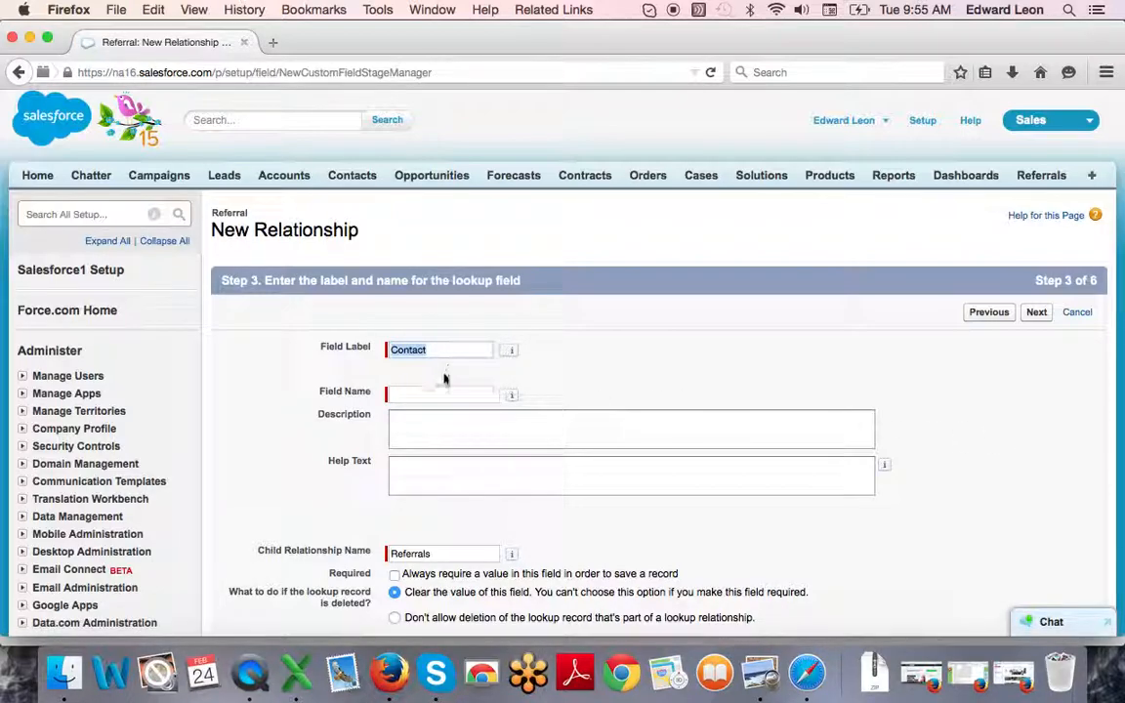
click(440, 392)
scroll(822, 408, down, 3)
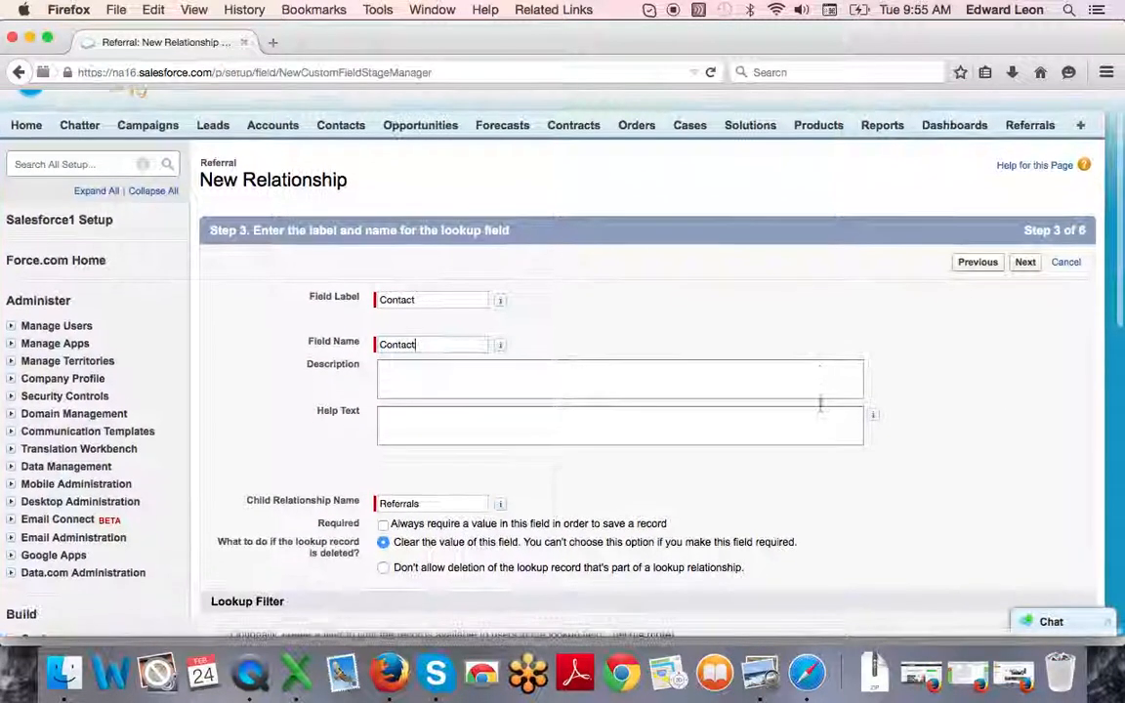
click(1025, 245)
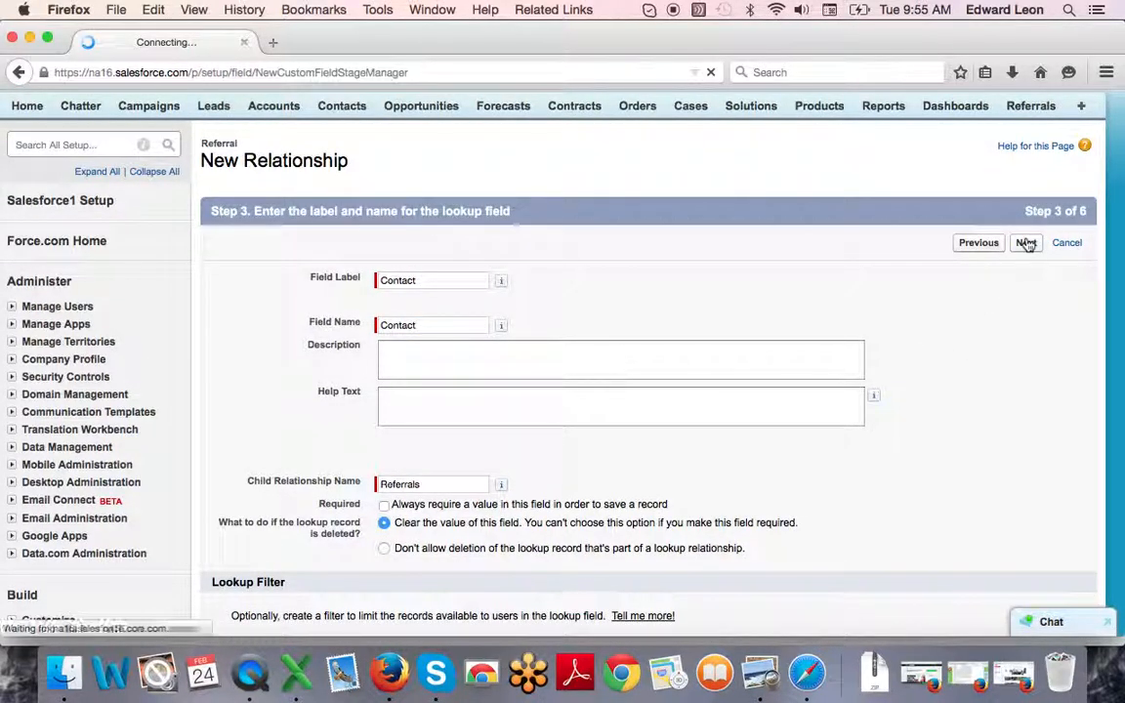
- Keep the default profile visibility and Referral Layout placement for the Contact lookup field and continue to the related lists
scroll(639, 359, down, 5)
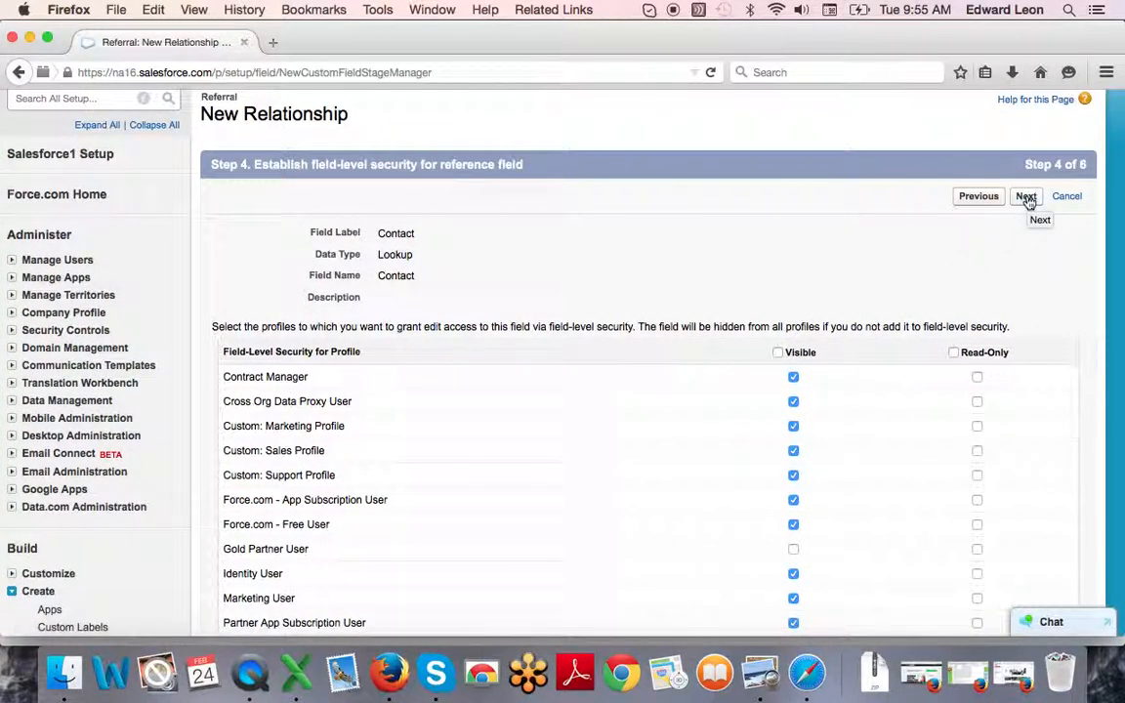
click(1026, 197)
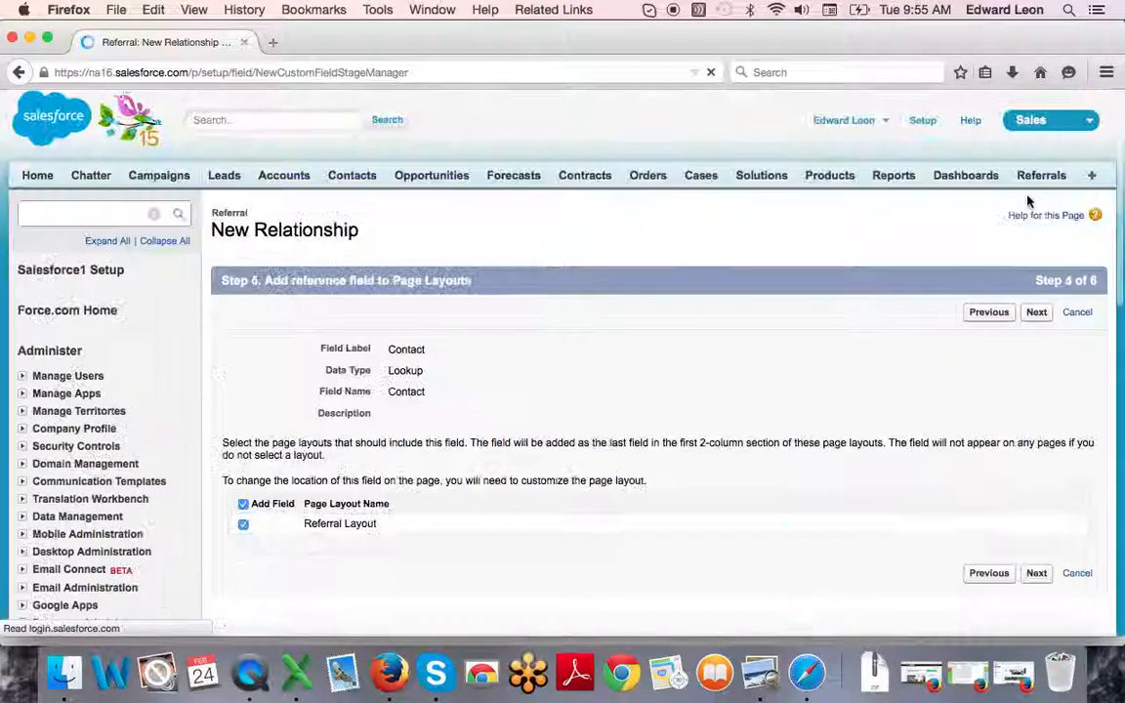
scroll(638, 357, down, 5)
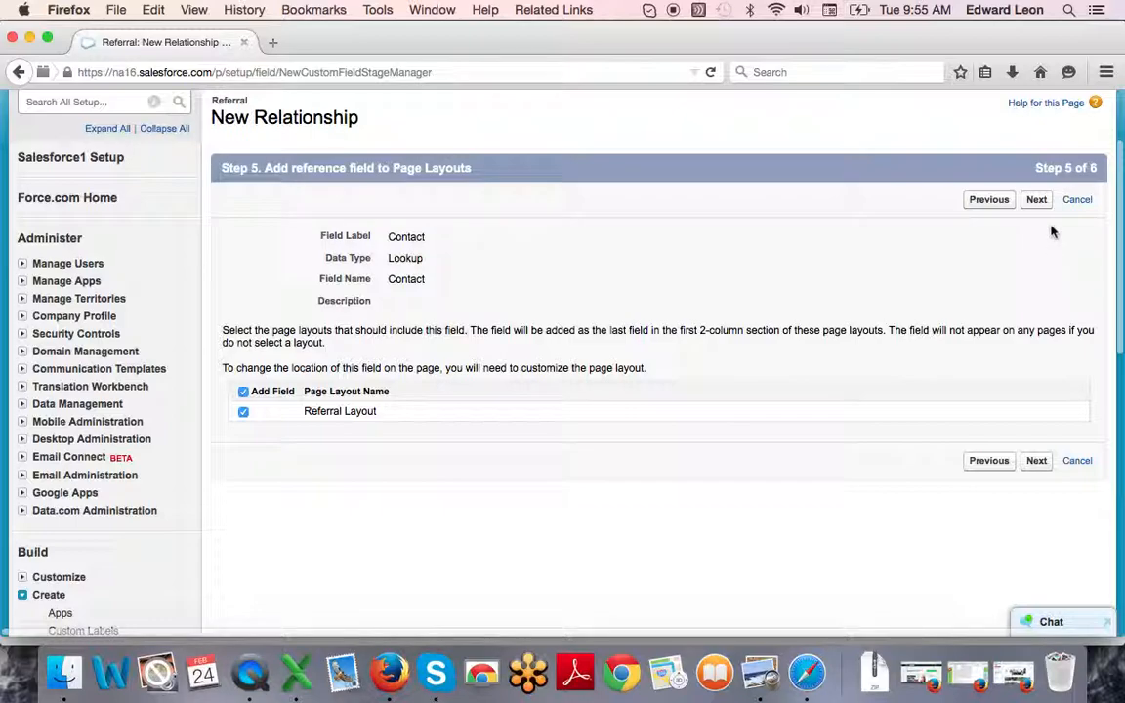
click(1037, 203)
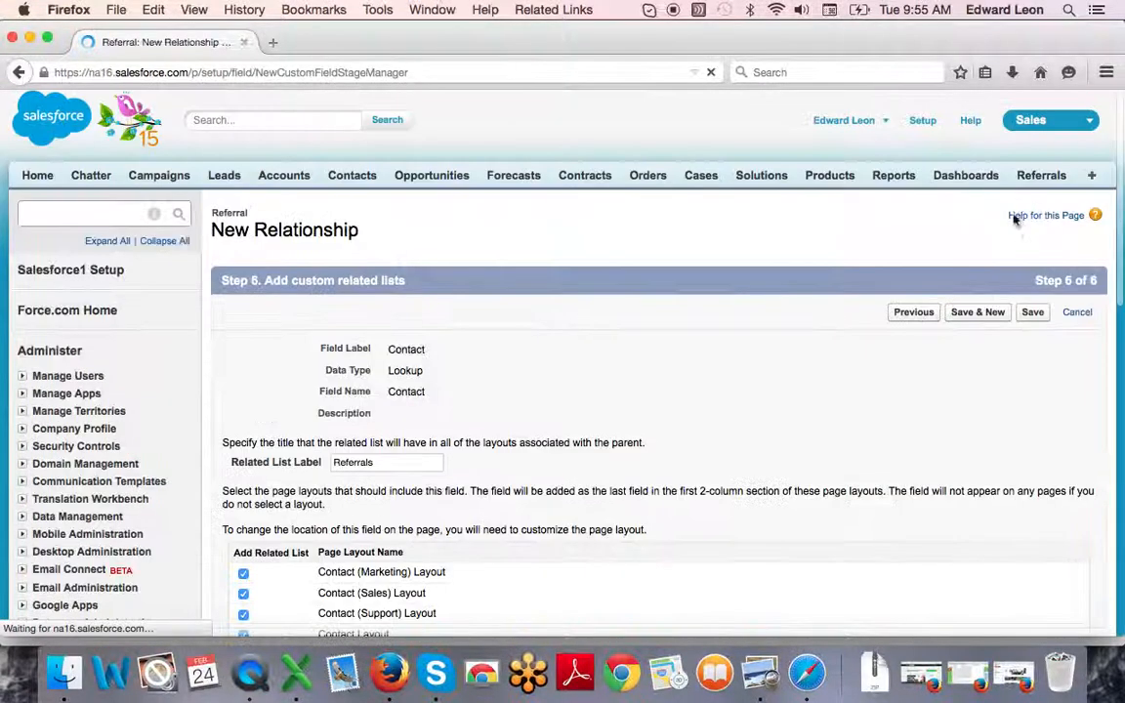
- Set the related list label on the contact layouts to "Referred by" and save the Contact lookup field
scroll(644, 327, down, 2)
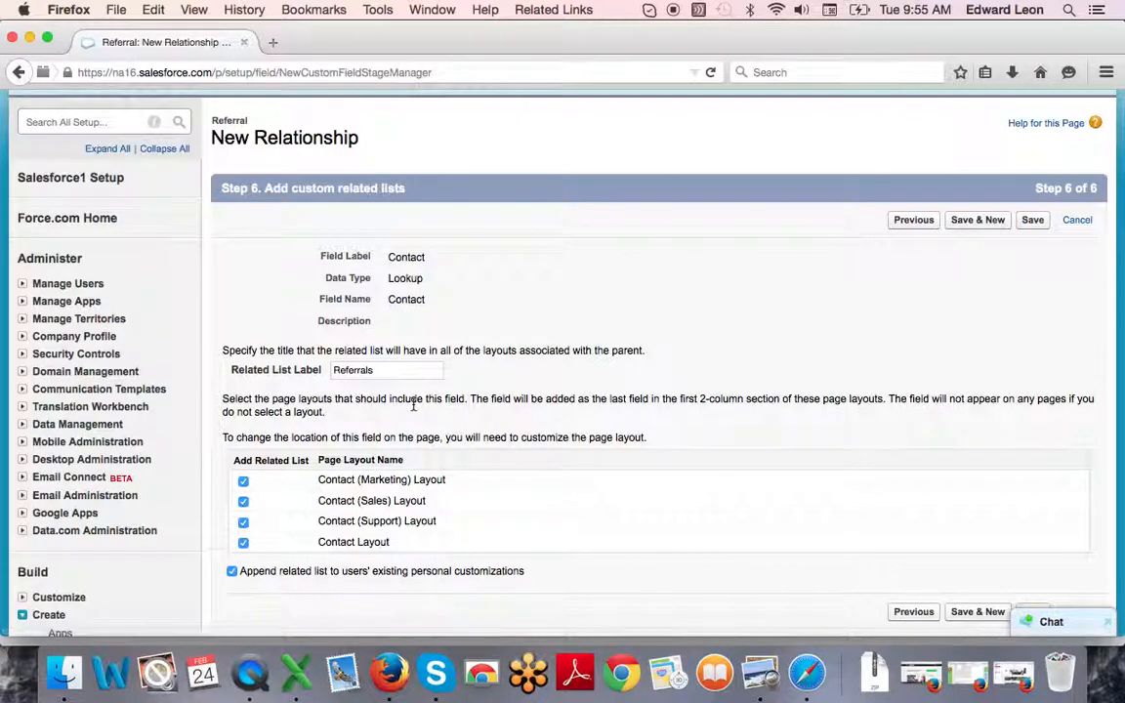
scroll(413, 408, down, 1)
click(404, 359)
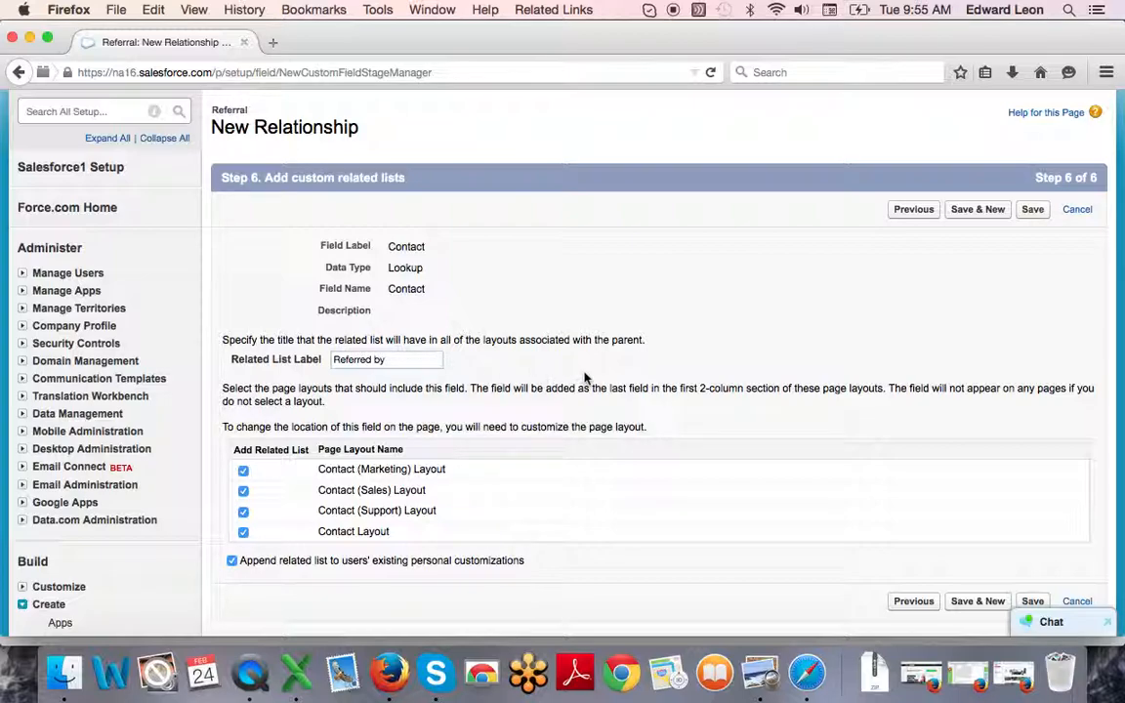
click(1033, 210)
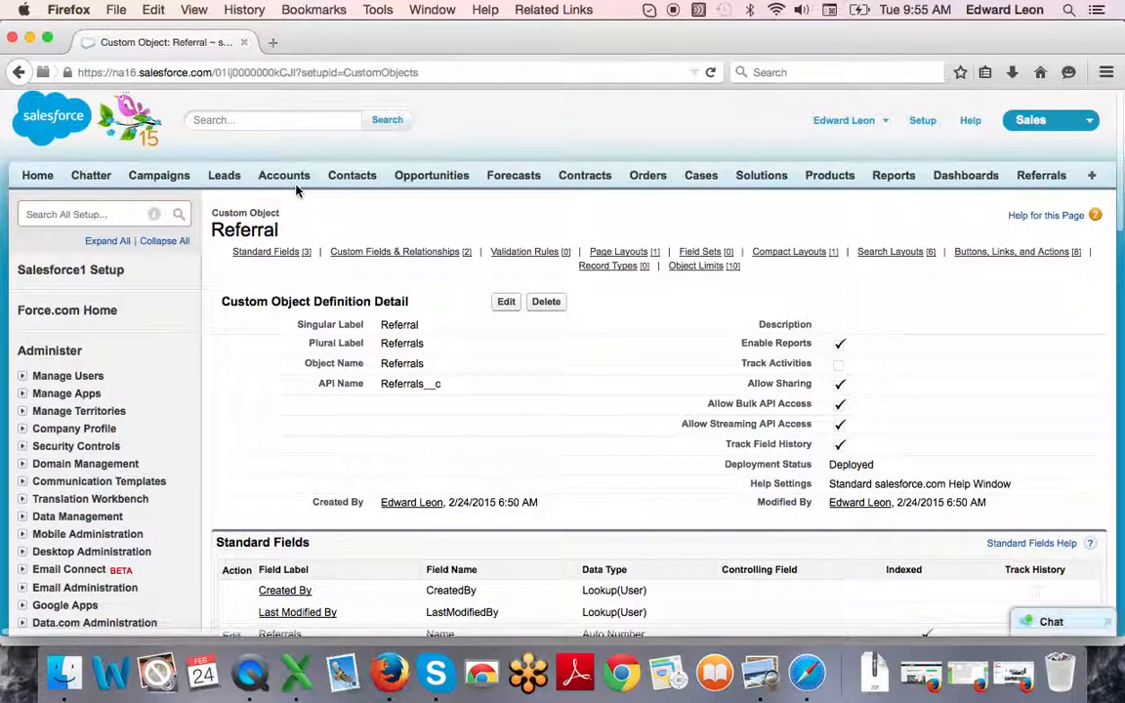
- Go to the Accounts home page and open the contact record under recent items to check its related lists
click(283, 176)
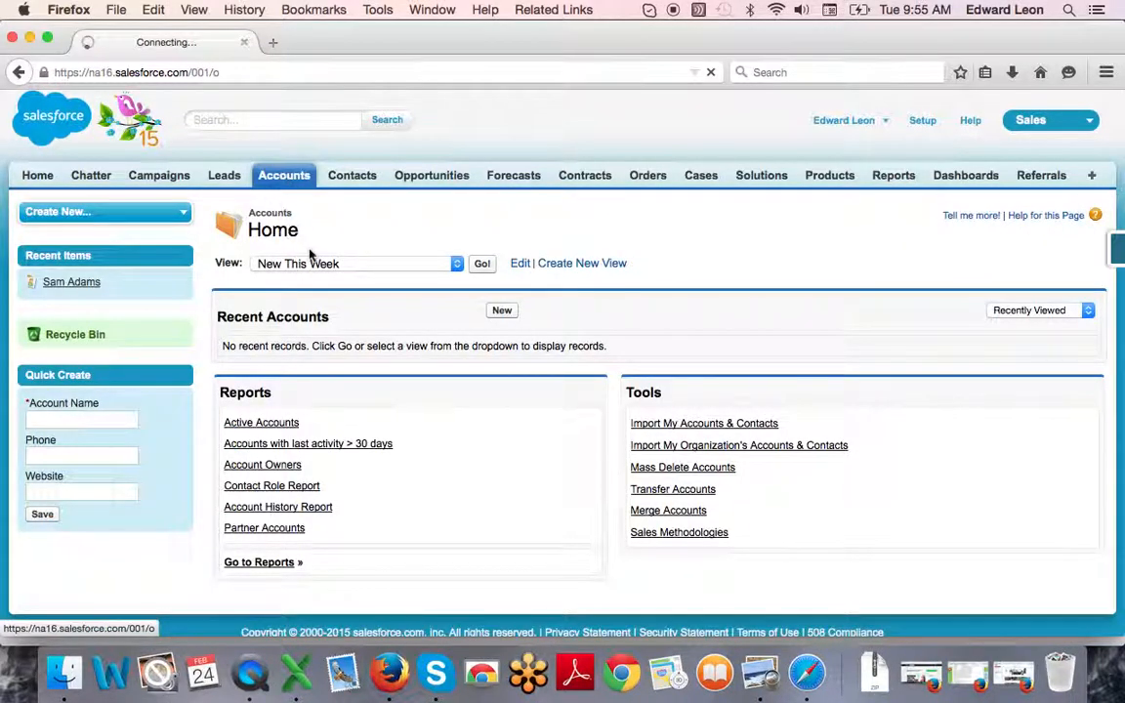
click(455, 264)
click(79, 287)
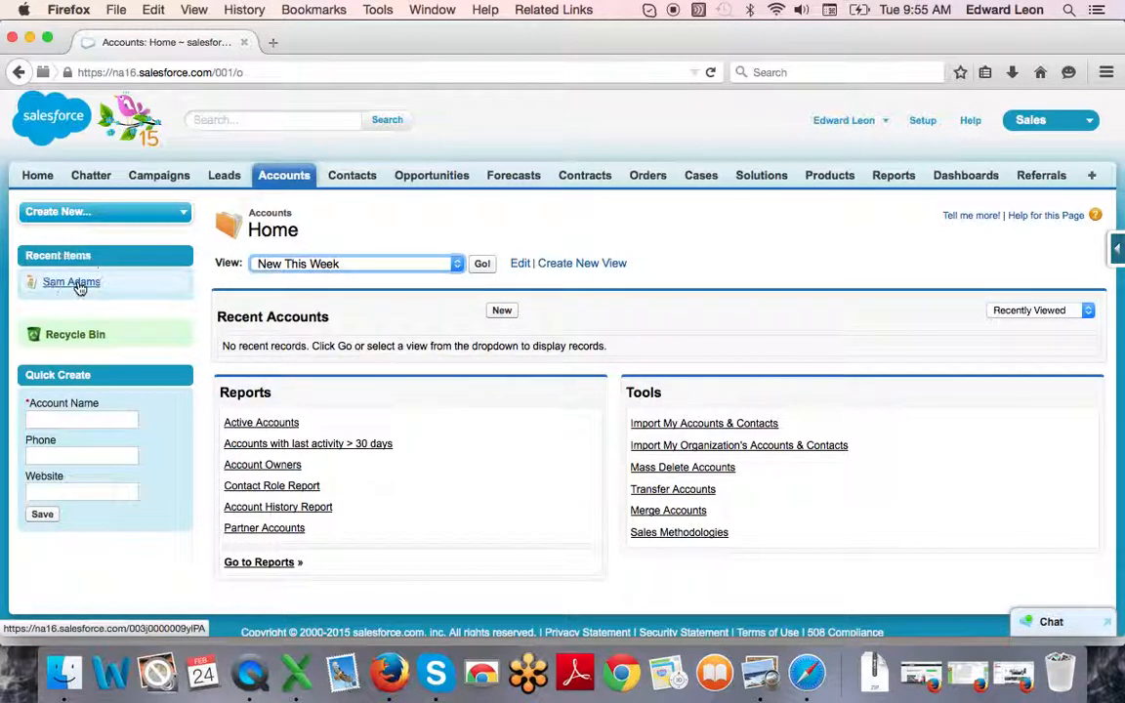
mouse_move(79, 287)
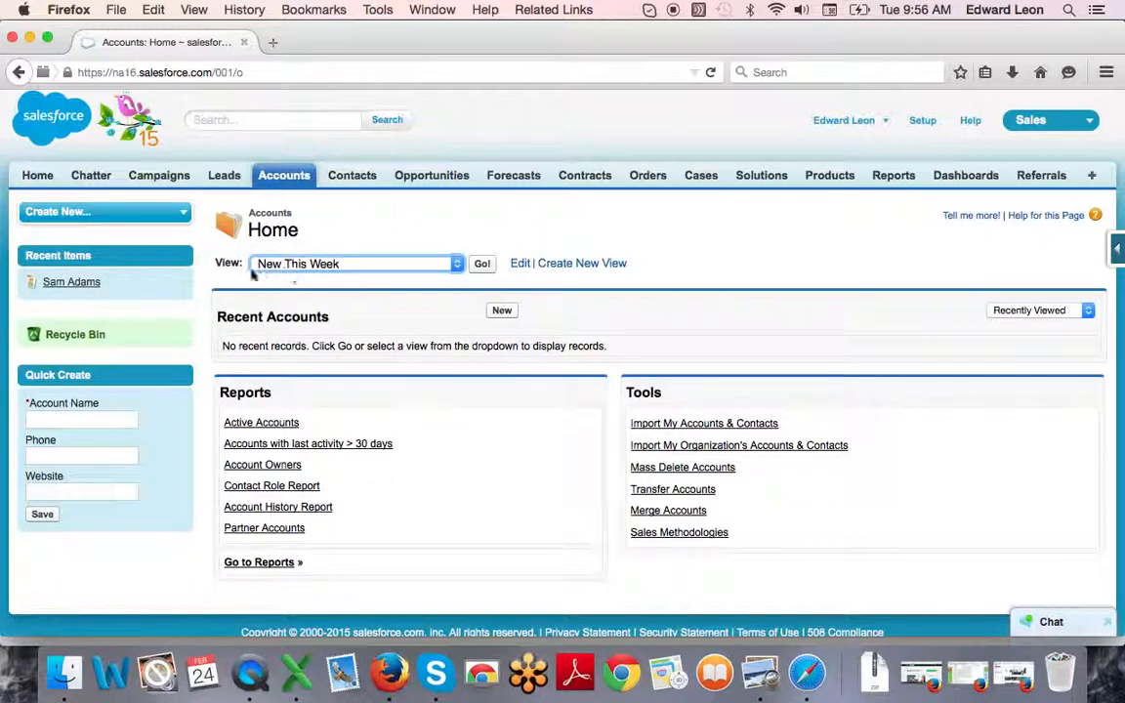
click(85, 283)
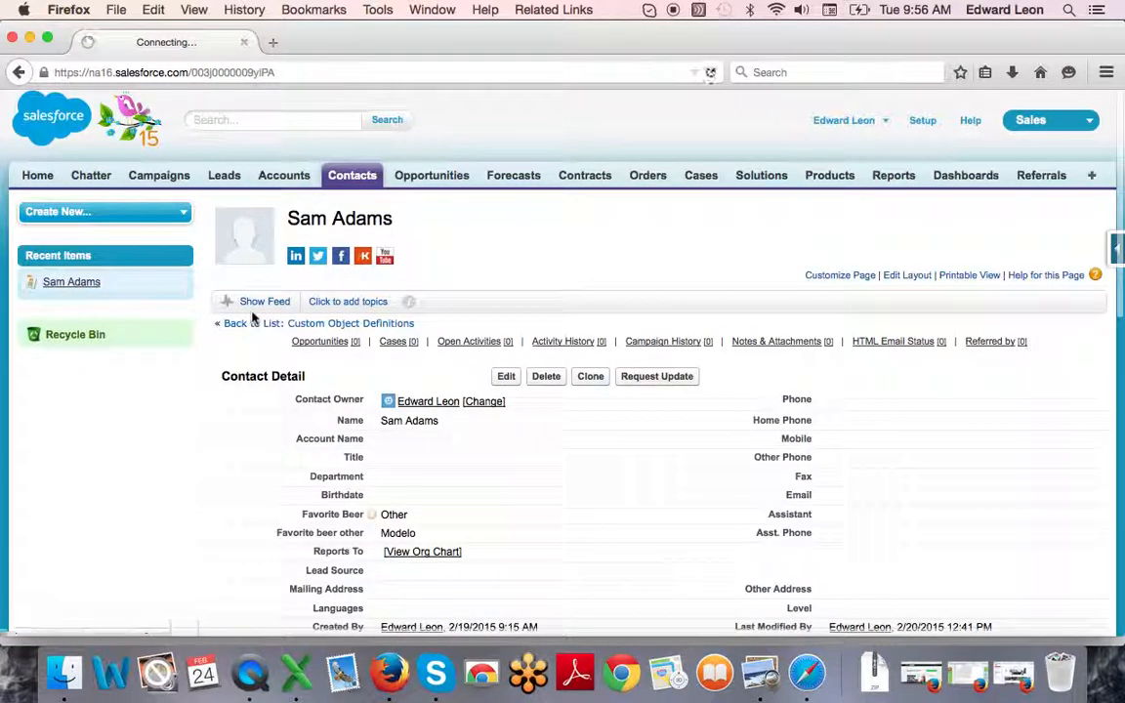
scroll(440, 177, down, 1)
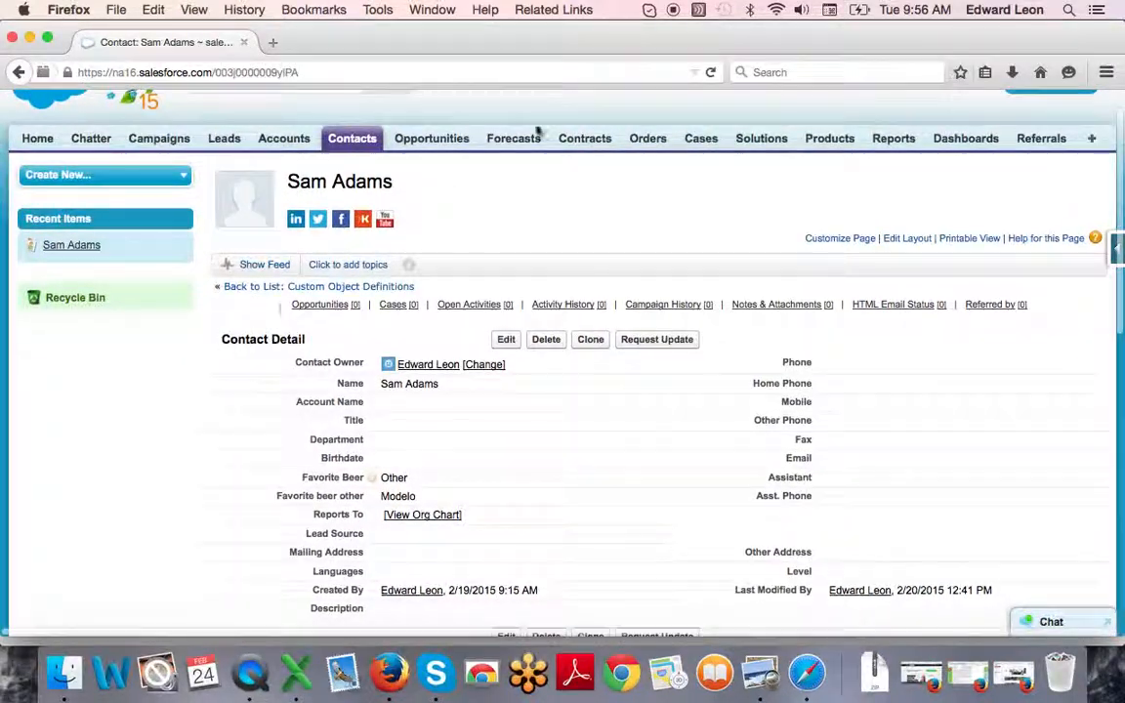